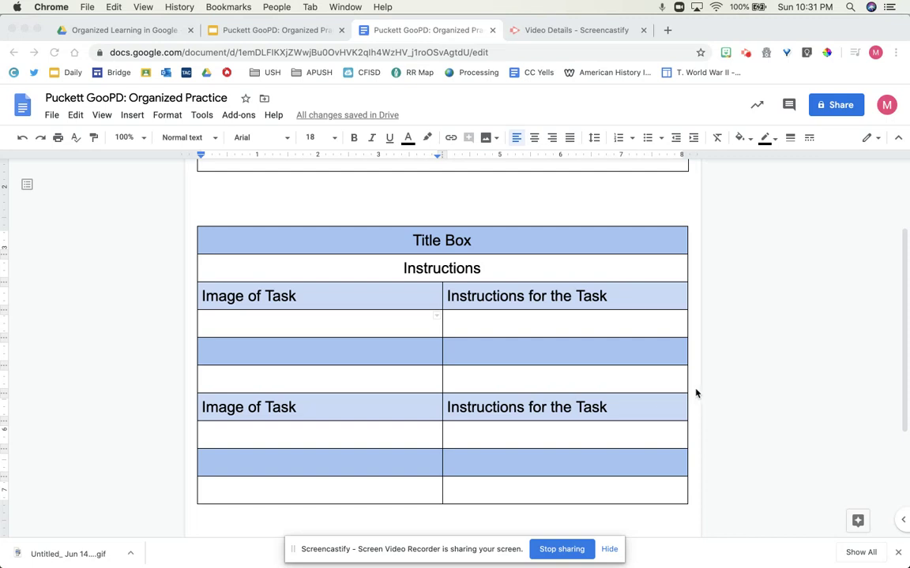
# - Delete the 'Image of Task' and 'Instructions for the Task' text from the lower header row
pyautogui.click(547, 406)
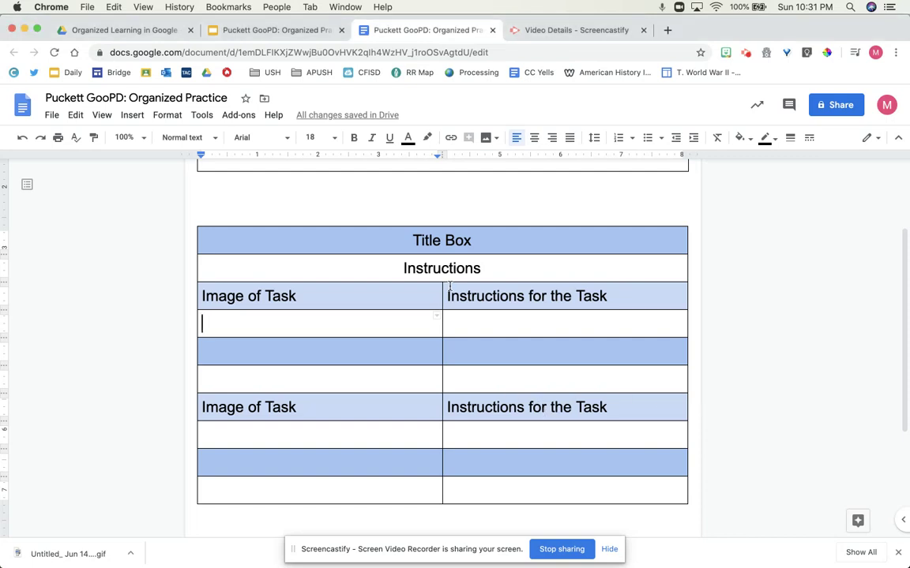
pyautogui.tripleClick(528, 407)
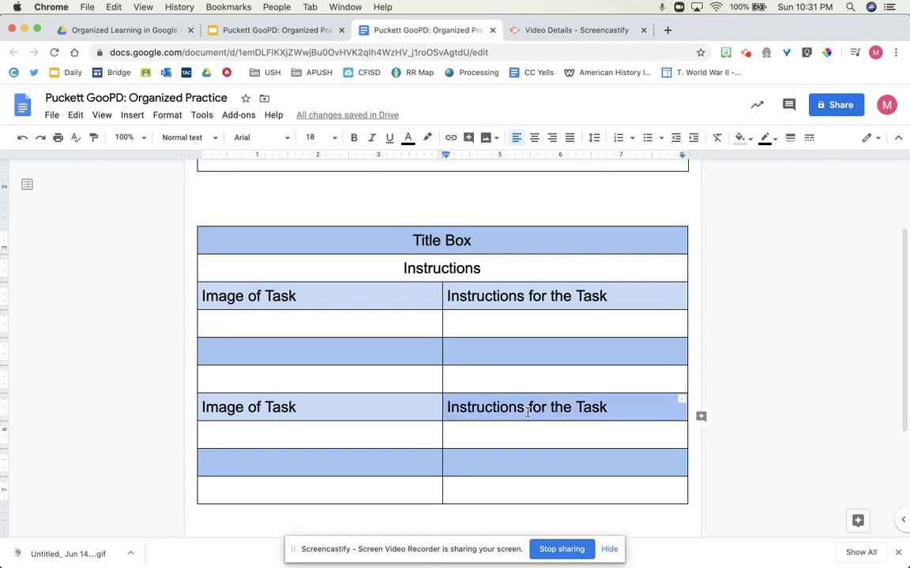
pyautogui.press('BackSpace')
pyautogui.click(325, 407)
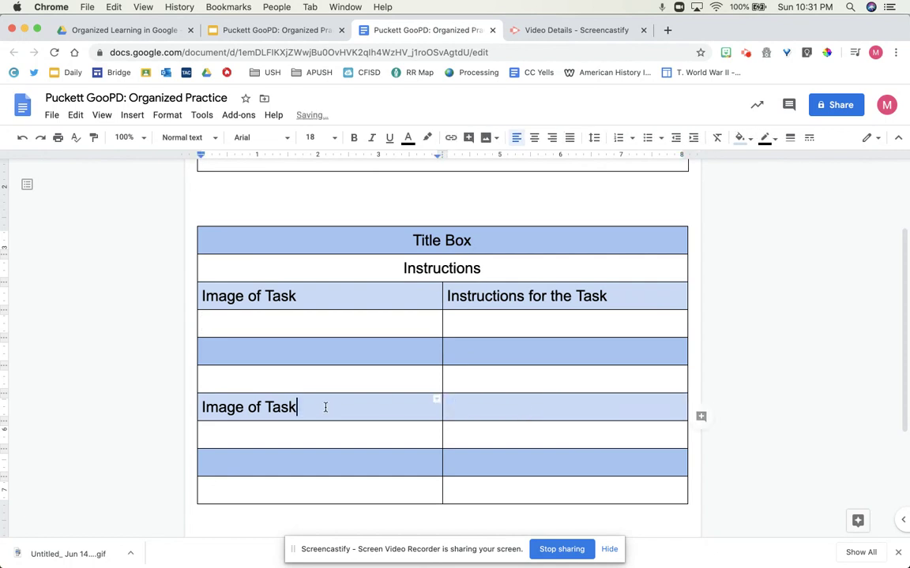
pyautogui.doubleClick(267, 407)
pyautogui.tripleClick(266, 407)
pyautogui.press('BackSpace')
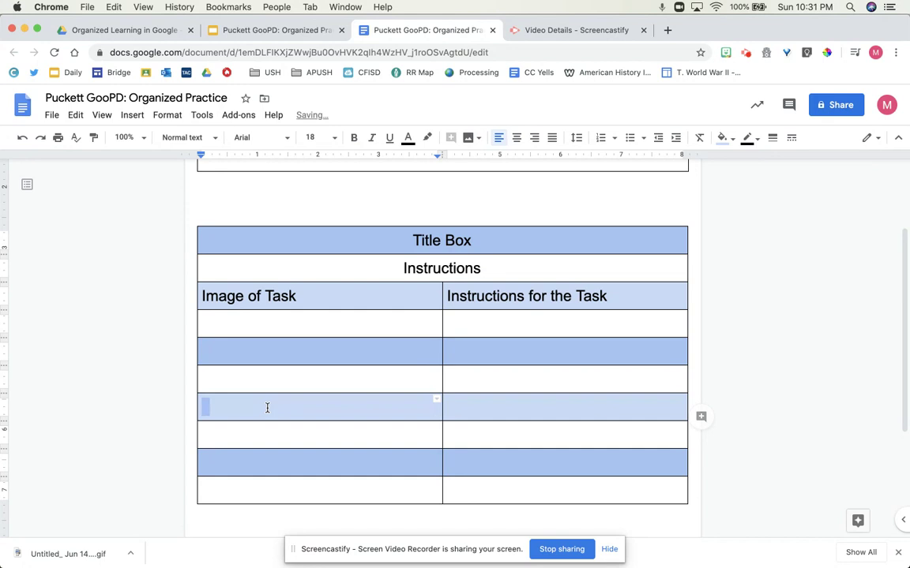
# - Replace the top header cells with 'Warm Up' and 'Your Job'
pyautogui.click(268, 294)
pyautogui.tripleClick(268, 294)
pyautogui.write('Wa')
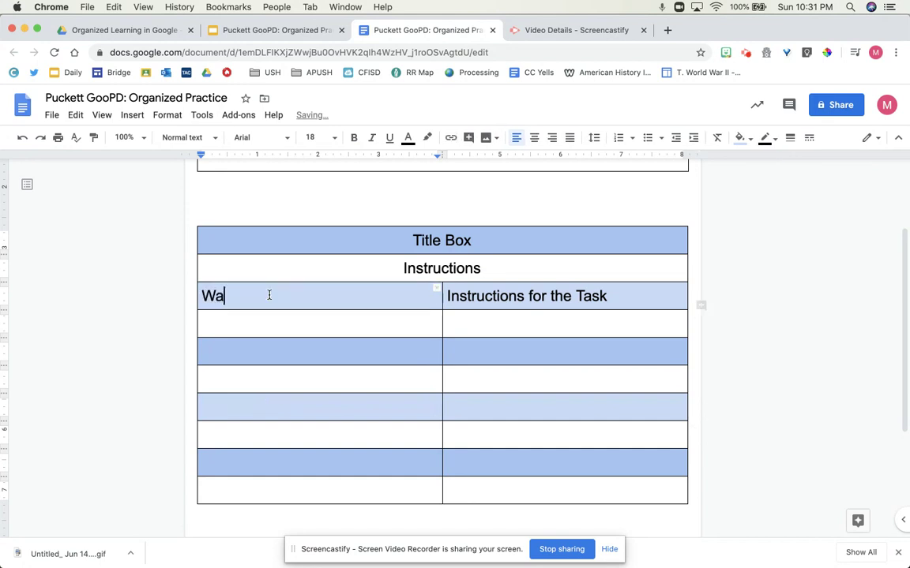
pyautogui.write('rm Up')
pyautogui.click(544, 296)
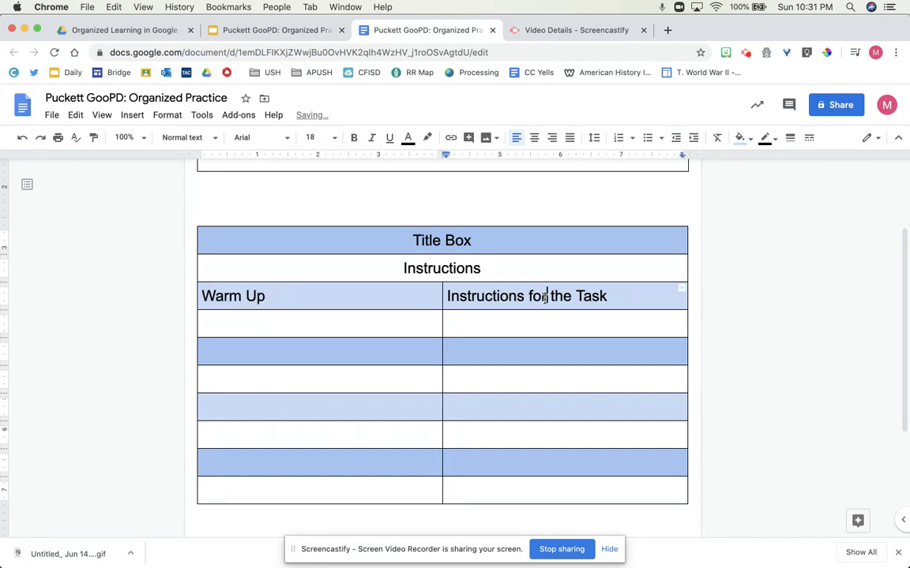
pyautogui.tripleClick(544, 298)
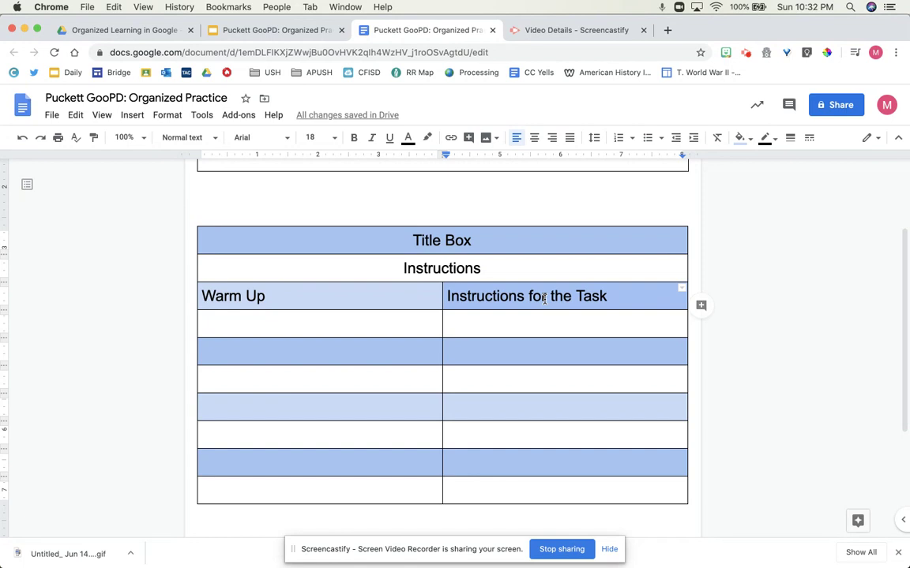
pyautogui.press('BackSpace')
pyautogui.write('y')
pyautogui.press('BackSpace')
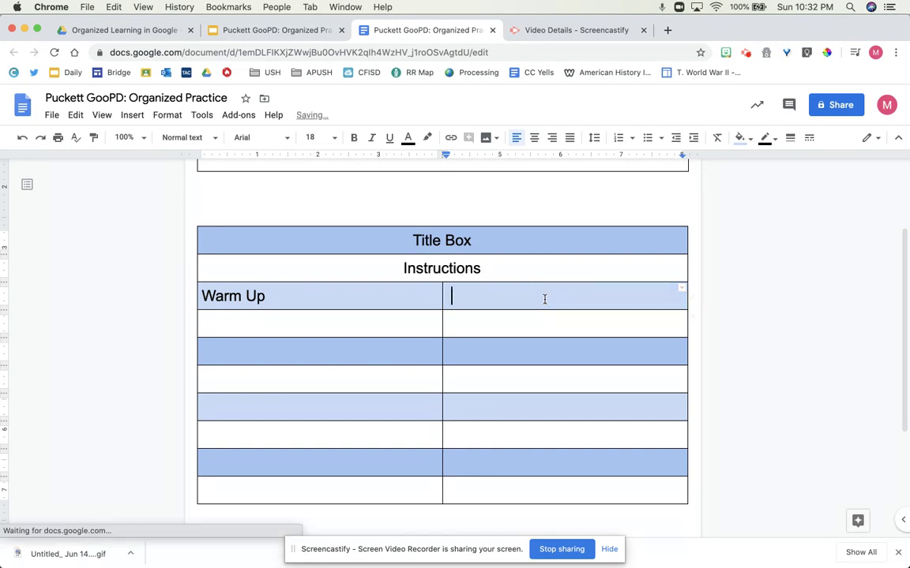
pyautogui.write('Your Job')
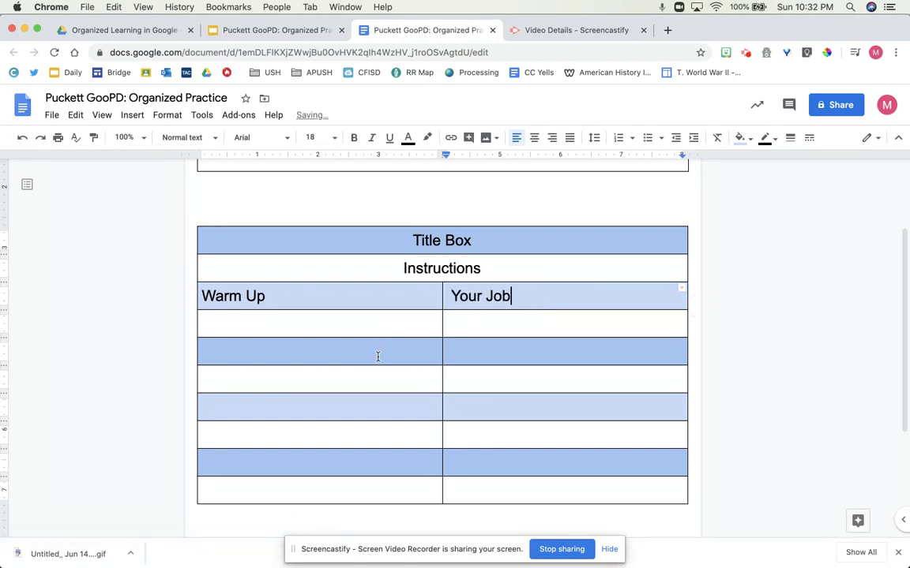
# - Label the next shaded row 'Part 1:' and 'Your Job'
pyautogui.click(378, 353)
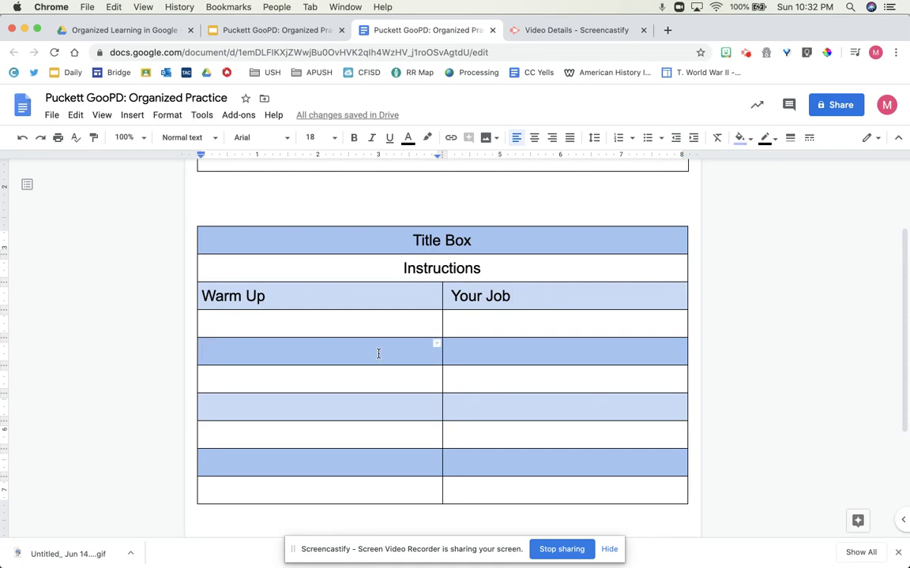
pyautogui.write('Par')
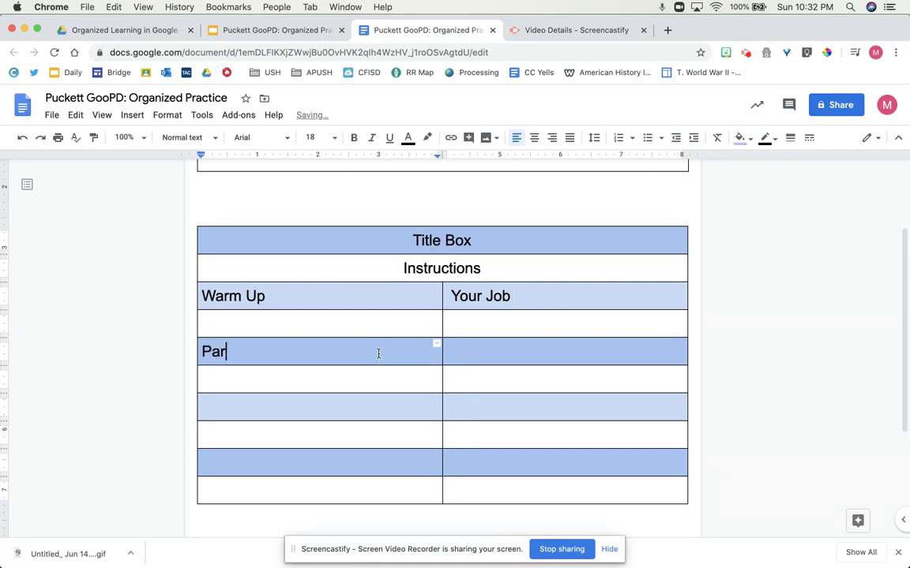
pyautogui.write('t 1:')
pyautogui.click(511, 359)
pyautogui.write('YOur')
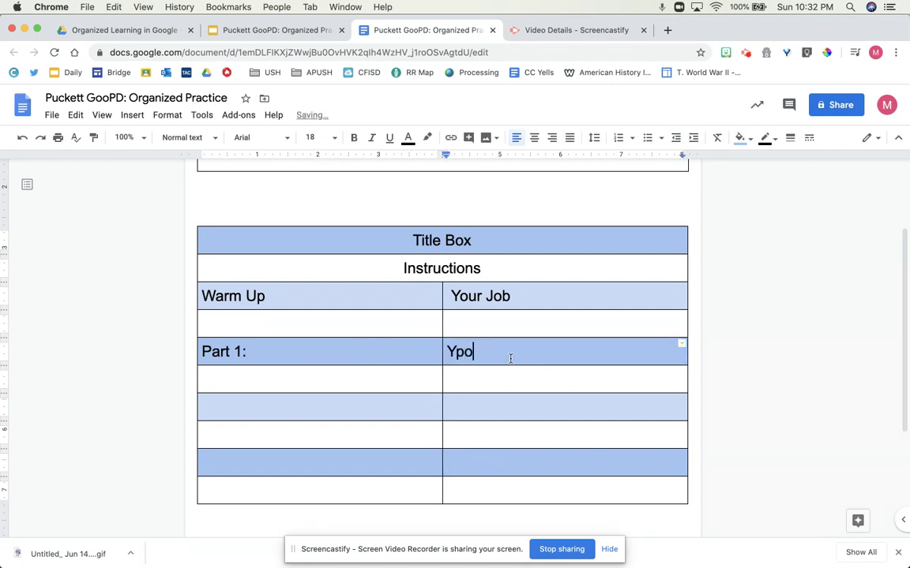
pyautogui.press('BackSpace')
pyautogui.press('BackSpace')
pyautogui.write('our Job')
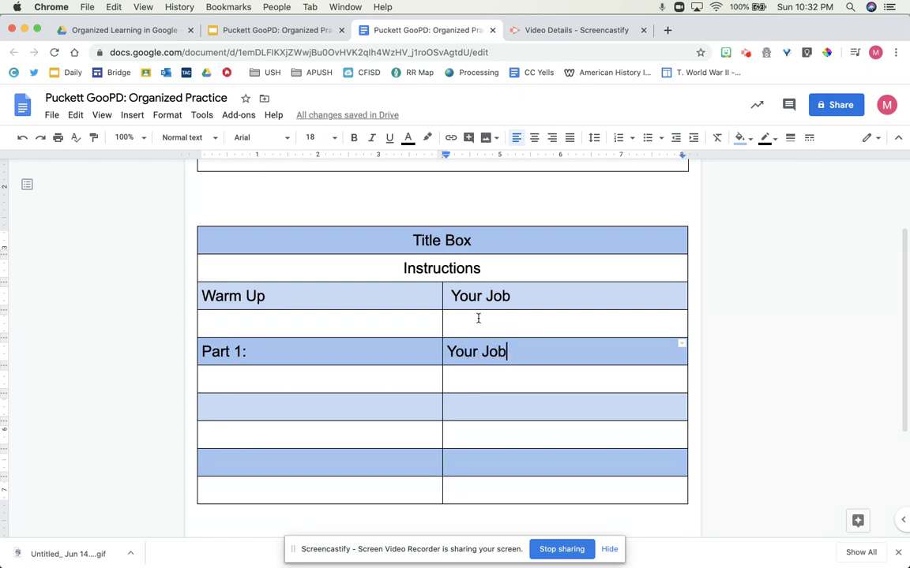
pyautogui.click(449, 298)
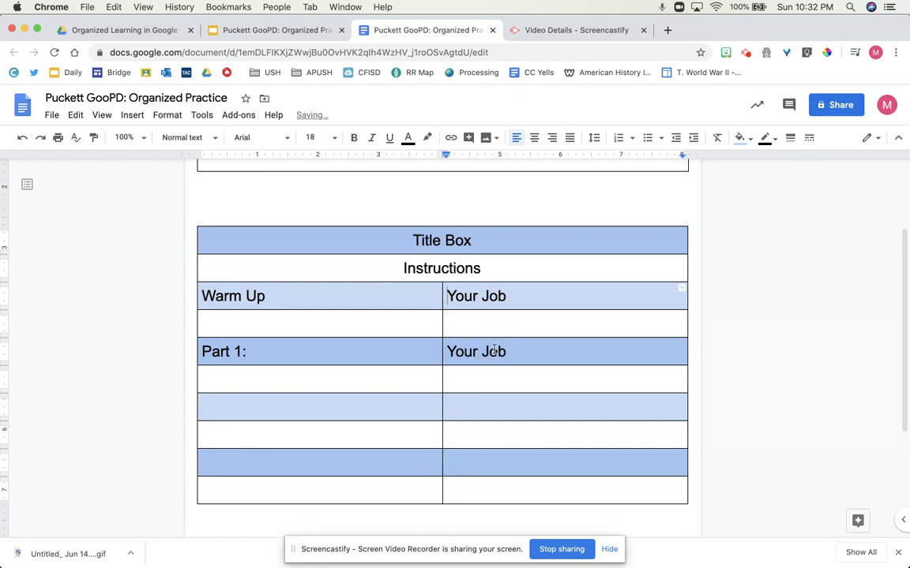
# - Type 'Image of the Warm Up' in the cell below Warm Up
pyautogui.click(416, 321)
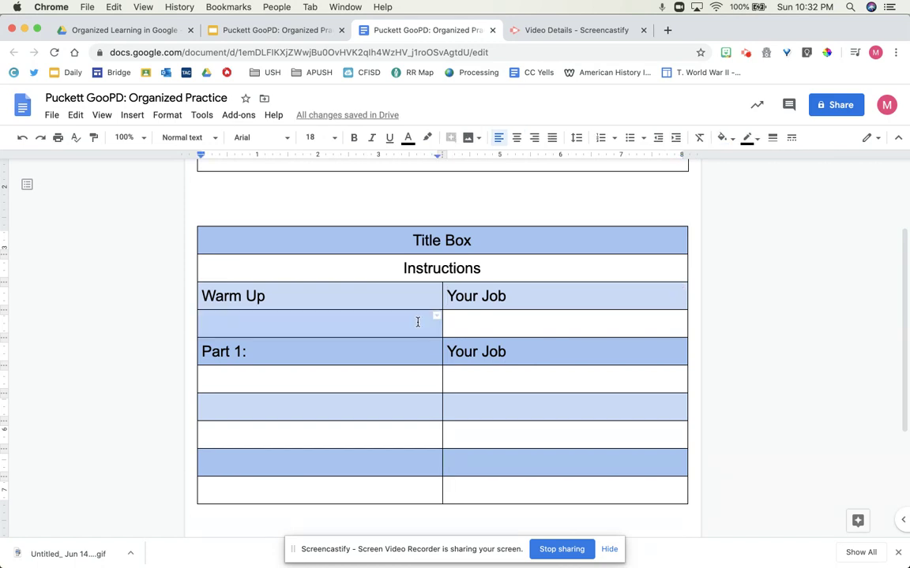
pyautogui.write('Image of th')
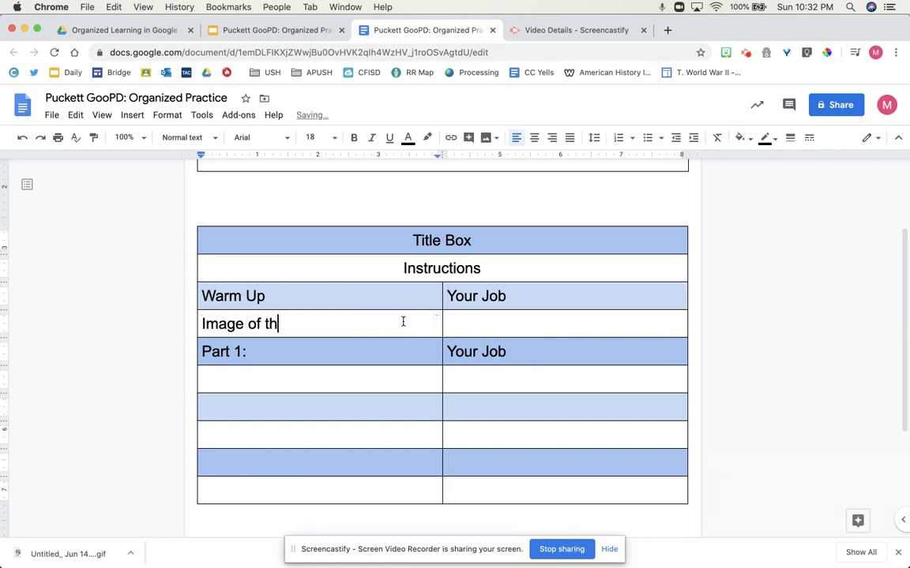
pyautogui.write('e Warm UP')
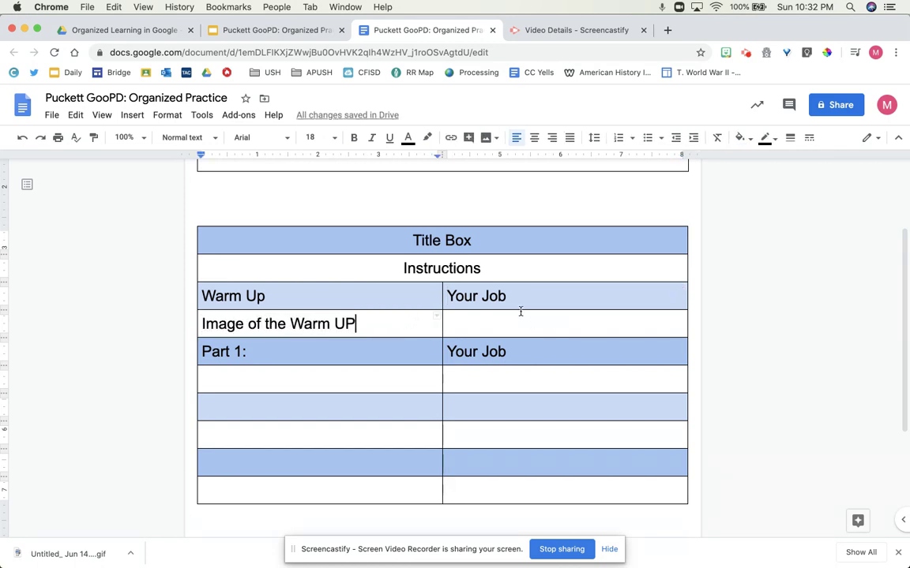
pyautogui.press('BackSpace')
pyautogui.write('p')
# - Add a numbered list beside it: Step, By, Step, Instructions
pyautogui.click(541, 321)
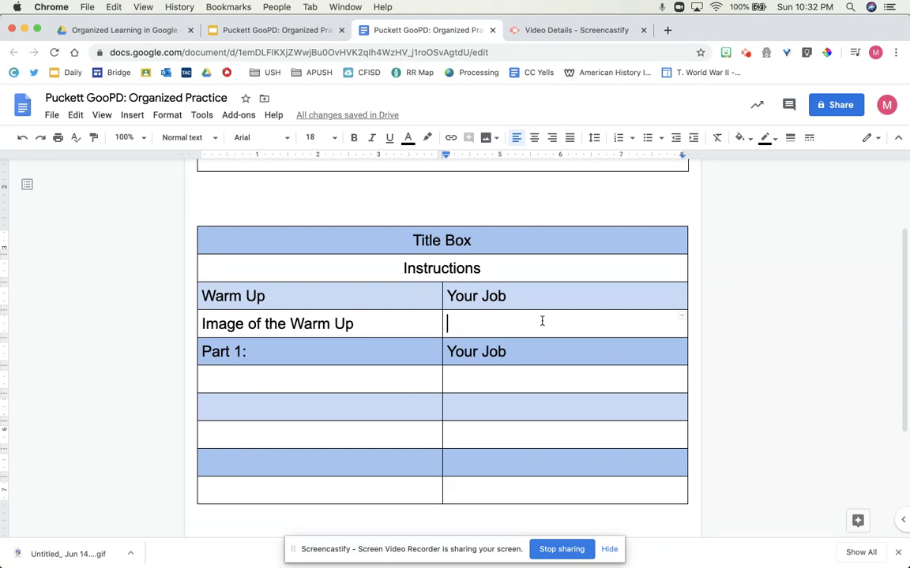
pyautogui.write('1. Step')
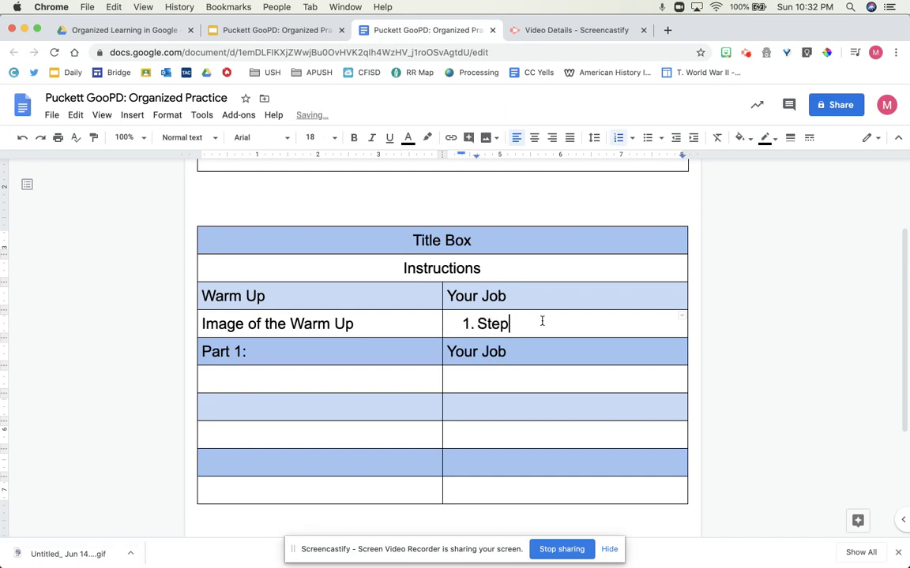
pyautogui.press('Return')
pyautogui.write('by')
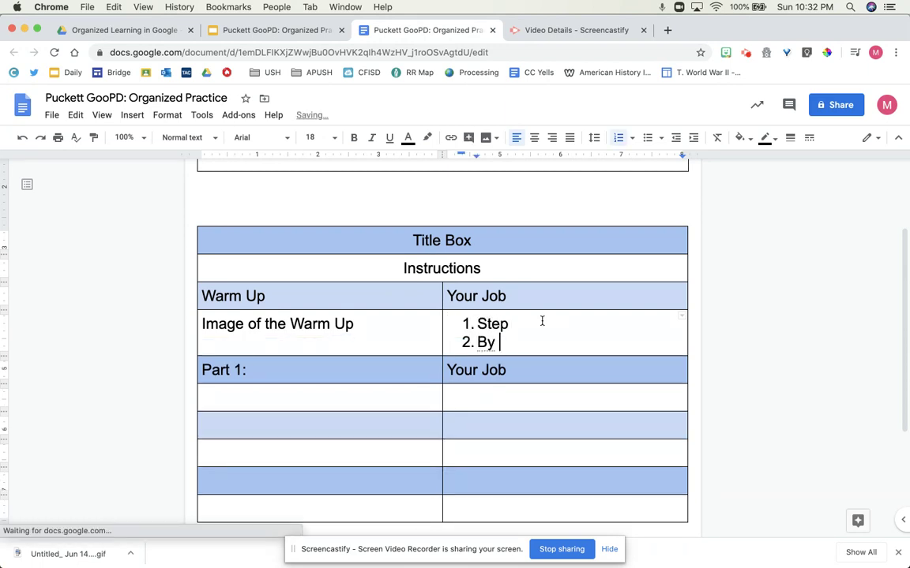
pyautogui.hotkey('shift', 'Return')
pyautogui.write('s')
pyautogui.press('BackSpace')
pyautogui.press('BackSpace')
pyautogui.press('Return')
pyautogui.write('Step')
pyautogui.press('Return')
pyautogui.write('Instructions')
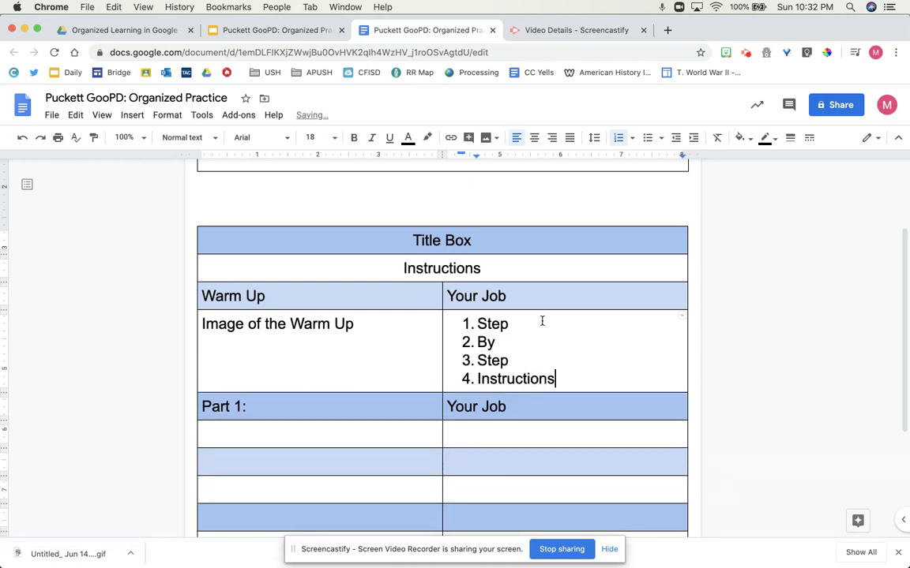
pyautogui.scroll(-2, 542, 321)
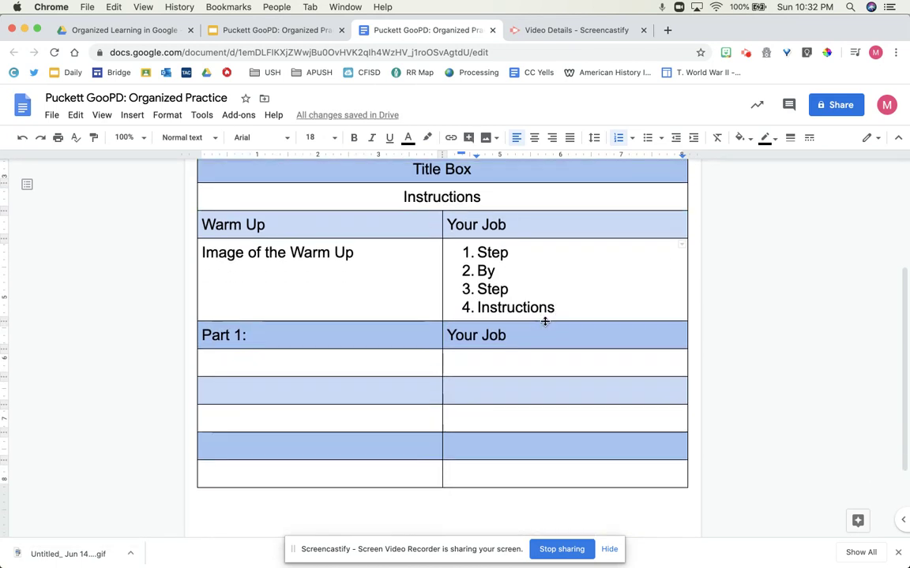
pyautogui.click(341, 361)
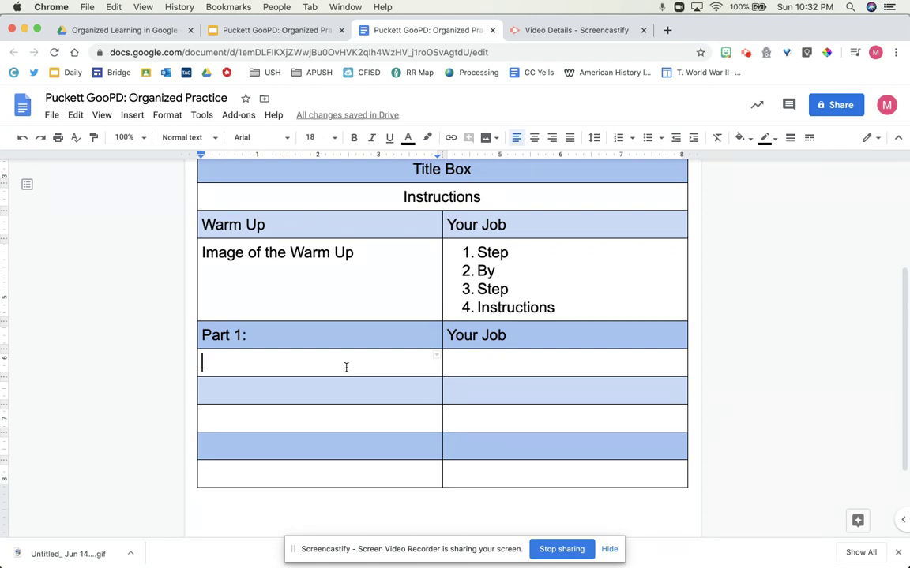
# - Change the row heading to 'Part 1: Analyze'
pyautogui.write('Analz')
pyautogui.press('BackSpace')
pyautogui.write('yz')
pyautogui.press('BackSpace')
pyautogui.press('BackSpace')
pyautogui.press('BackSpace')
pyautogui.press('BackSpace')
pyautogui.press('BackSpace')
pyautogui.press('BackSpace')
pyautogui.click(360, 338)
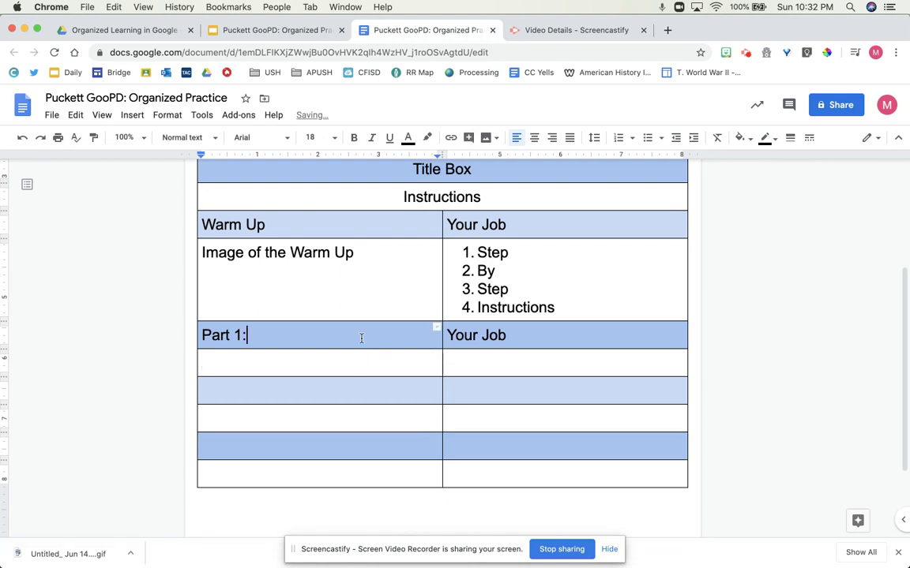
pyautogui.write('Analyze')
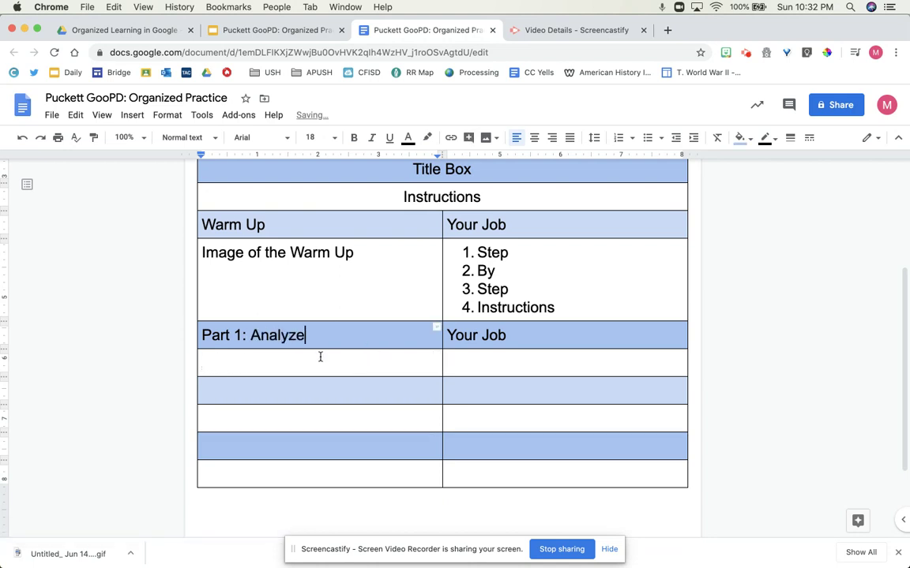
# - Type 'Ask a question' in the cell under Your Job and start a new line
pyautogui.click(319, 363)
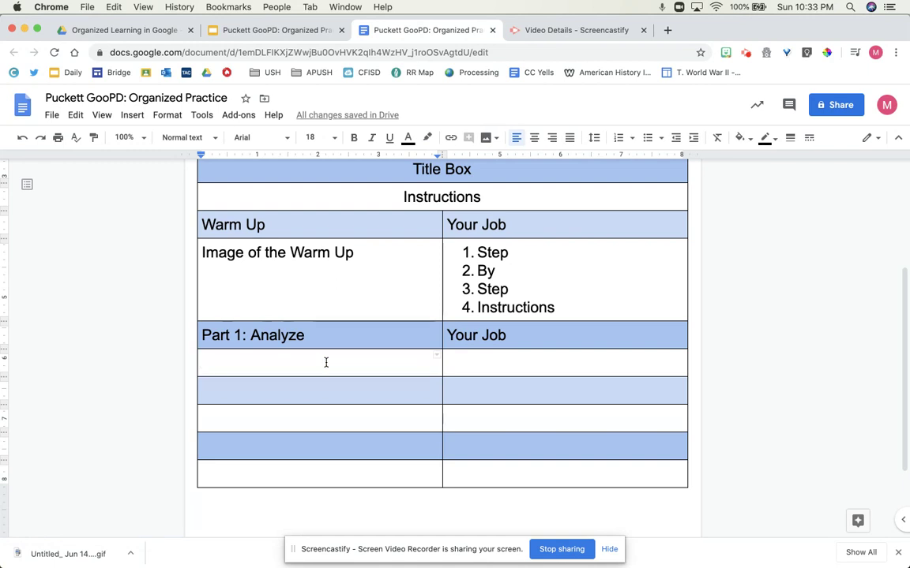
pyautogui.click(480, 367)
pyautogui.write('Ask a question')
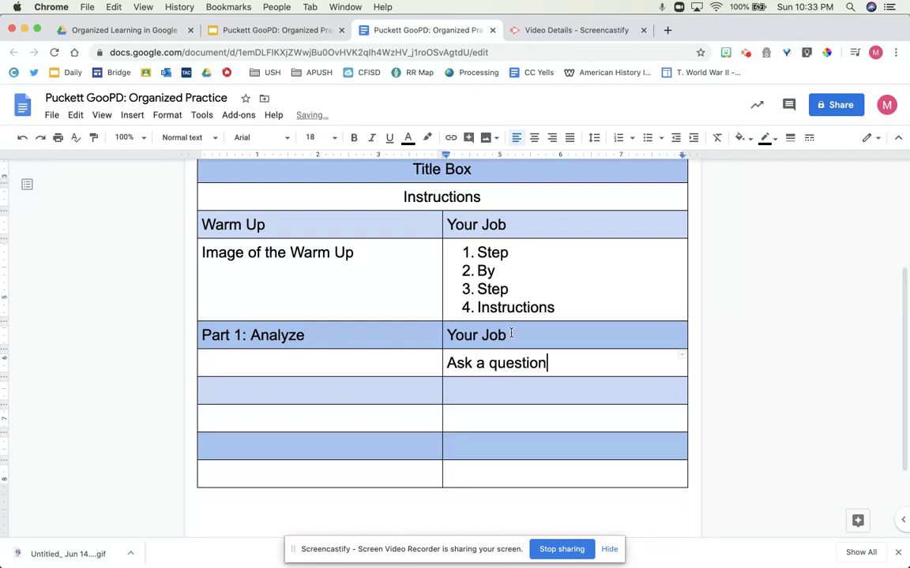
pyautogui.press('Return')
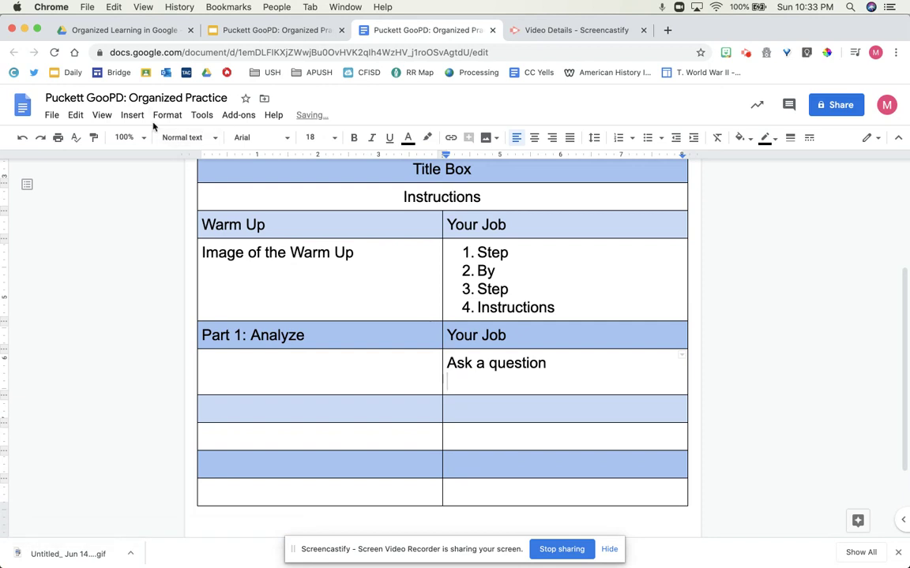
pyautogui.click(132, 115)
# - Insert a light green 1x1 box under 'Ask a question' containing 'This is where they type responses'
pyautogui.moveTo(162, 161)
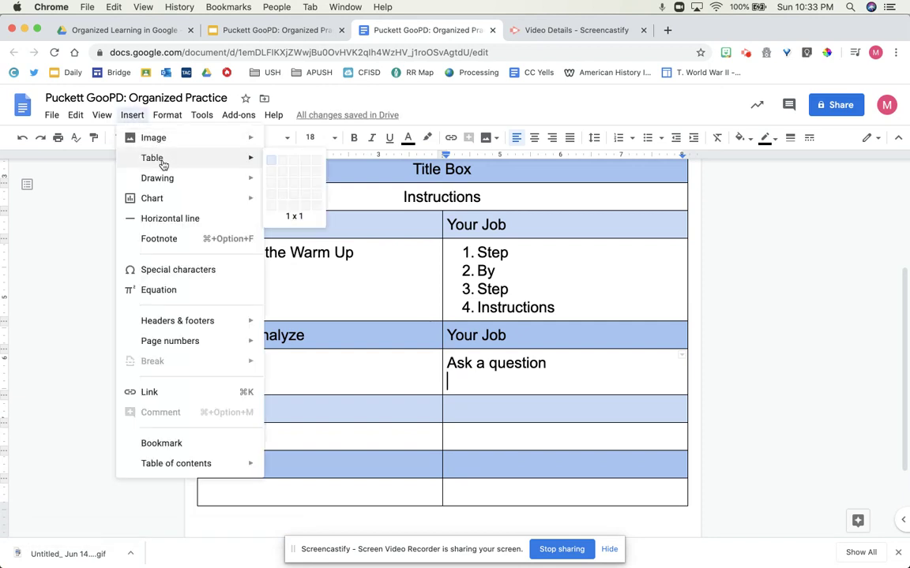
pyautogui.click(273, 166)
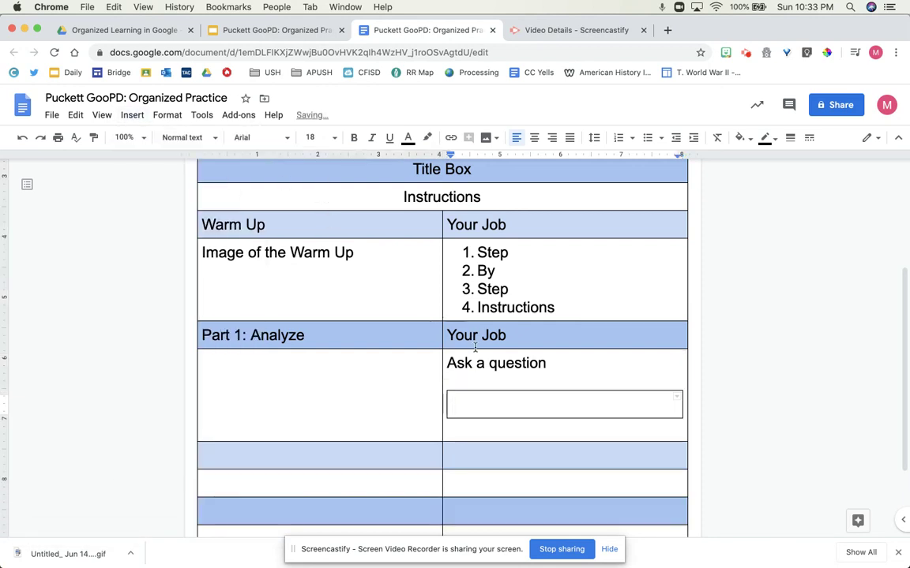
pyautogui.click(742, 137)
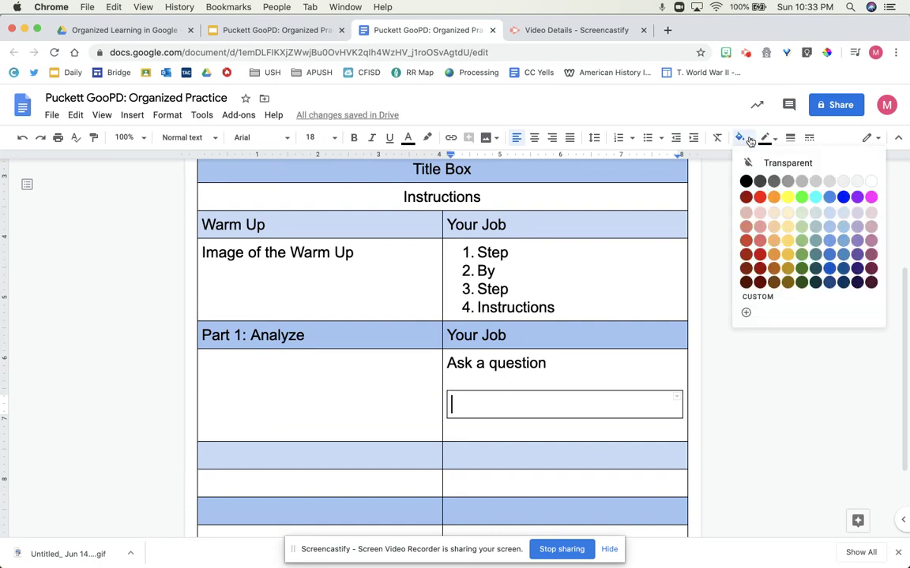
pyautogui.click(801, 220)
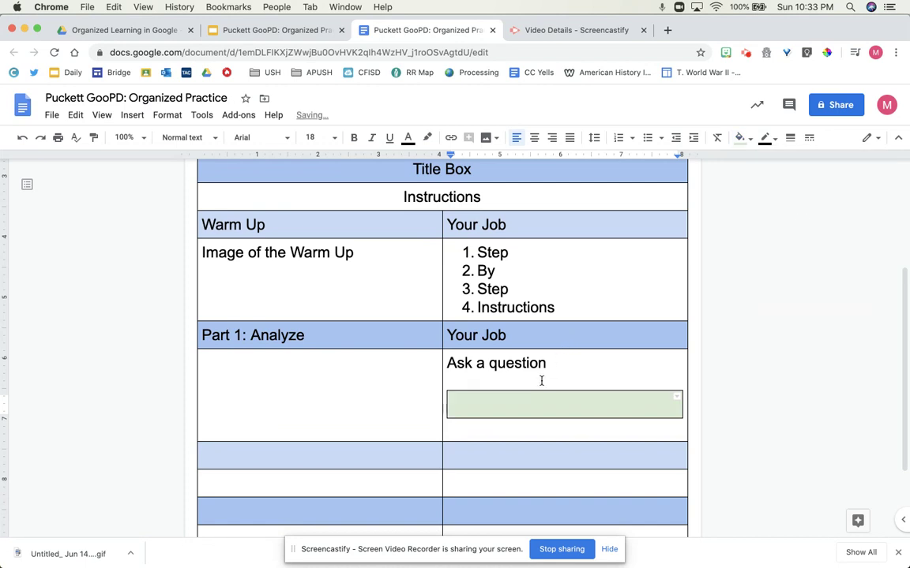
pyautogui.scroll(-1, 522, 393)
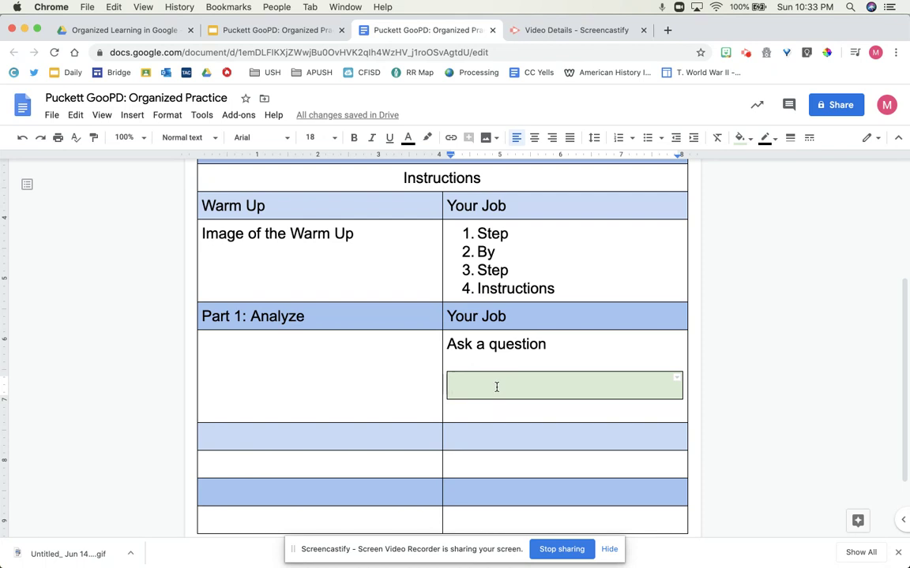
pyautogui.scroll(-1, 495, 384)
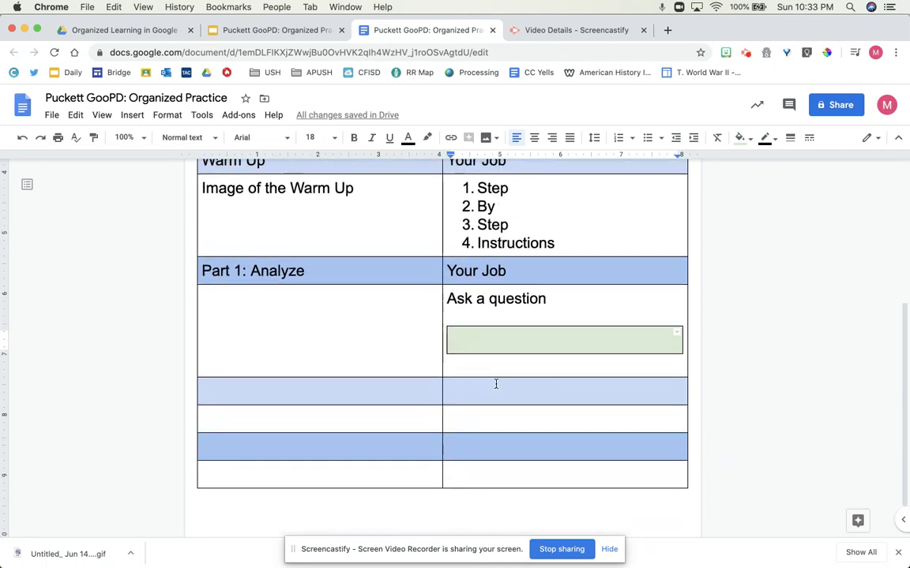
pyautogui.write('This is where they ty')
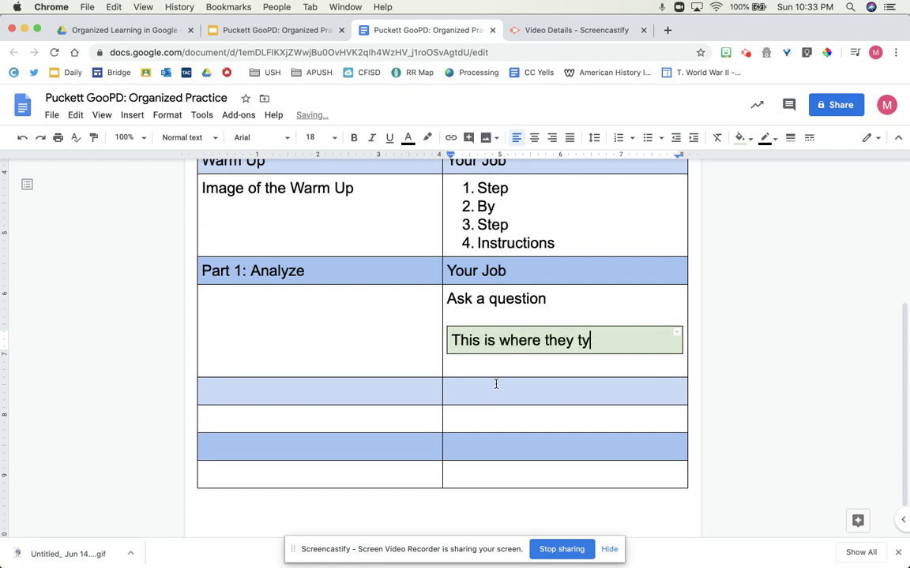
pyautogui.write('pe responses')
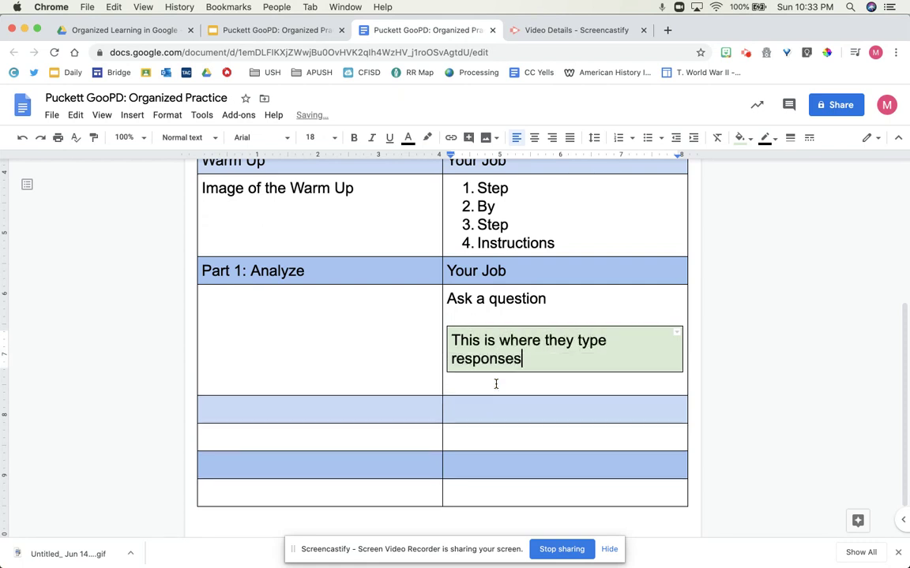
# - Type 'IMage' under Part 1: Analyze, then 'Part 2:' with 'Watch a video' below it
pyautogui.click(353, 353)
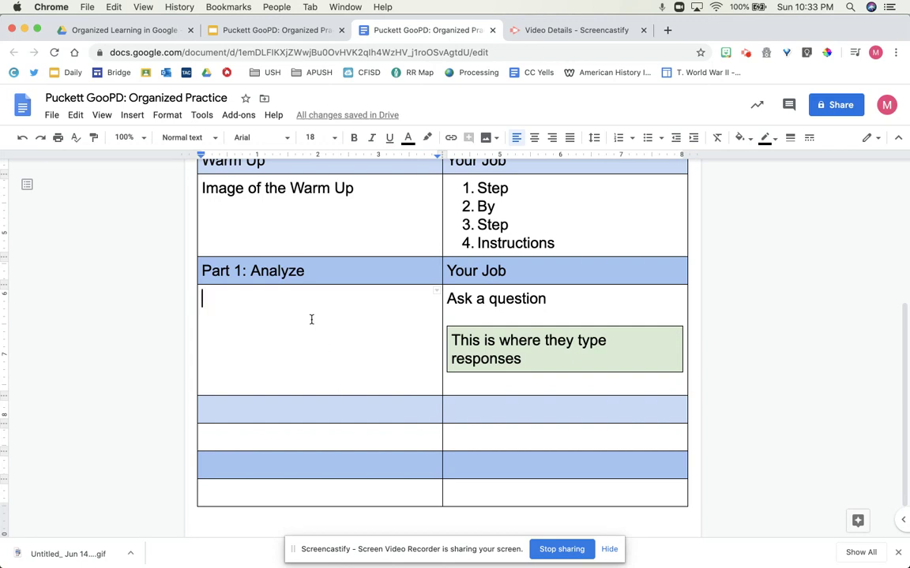
pyautogui.write('IMage')
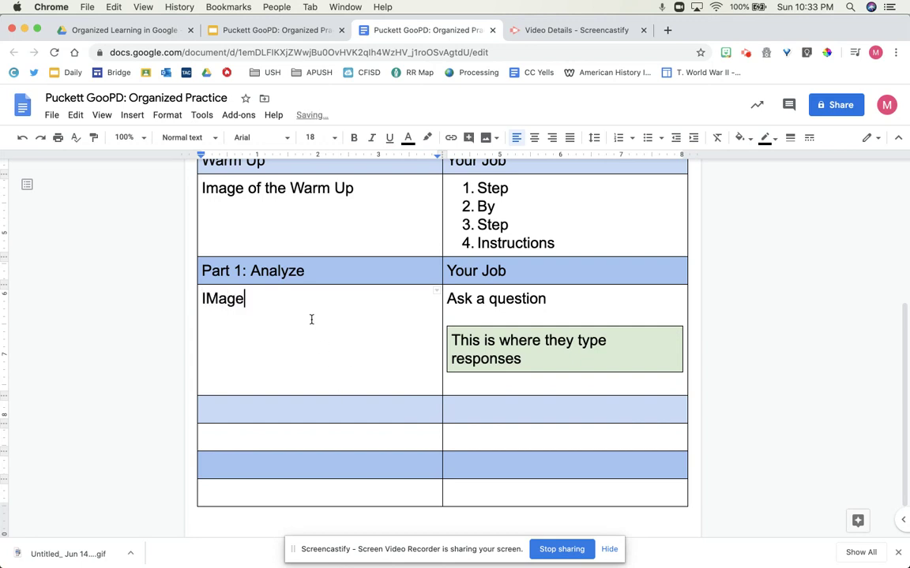
pyautogui.click(296, 406)
pyautogui.write('Part 2:')
pyautogui.click(325, 439)
pyautogui.write('Watch a video')
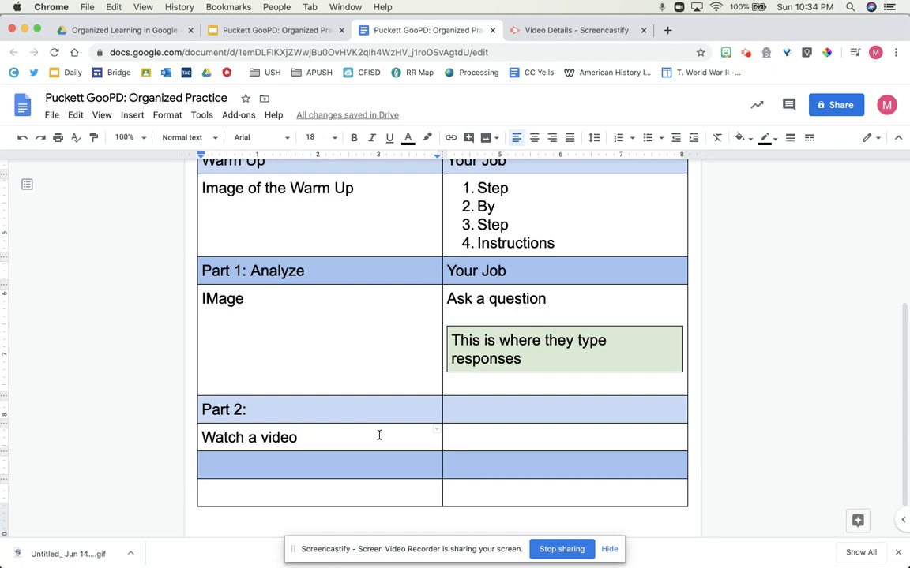
# - Add 'Your Job' and 'Give the Link and any questions' in the Part 2 right column
pyautogui.click(491, 414)
pyautogui.write('Your Job')
pyautogui.click(476, 435)
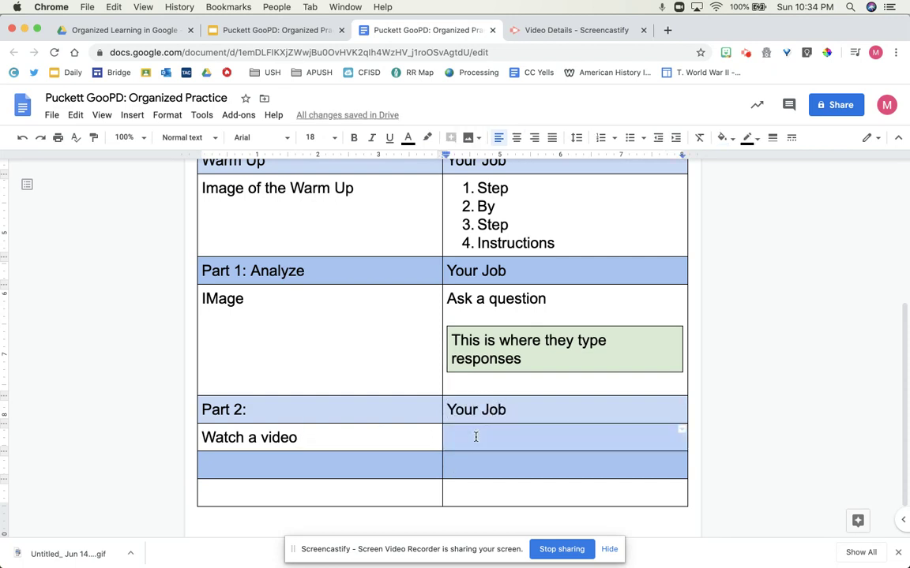
pyautogui.click(475, 437)
pyautogui.write('Give the Li')
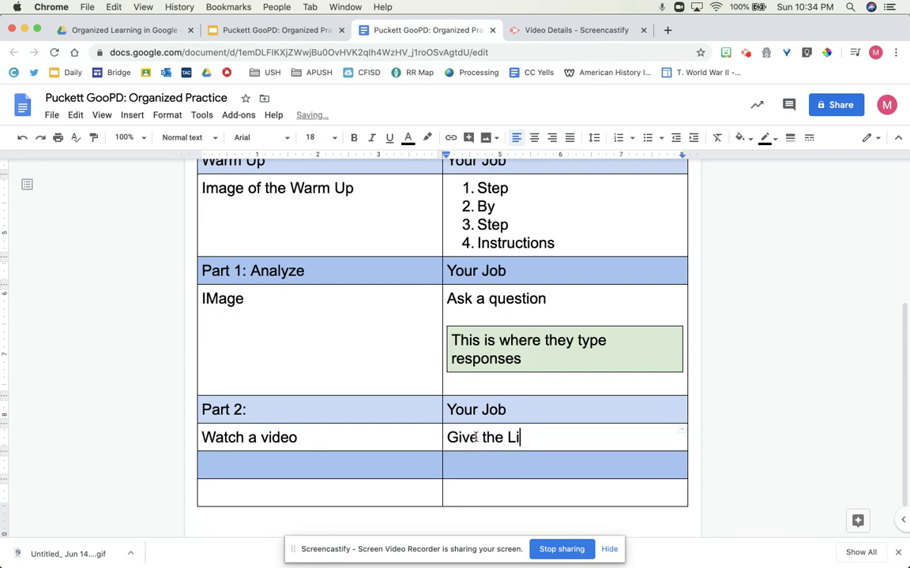
pyautogui.write('nk and any')
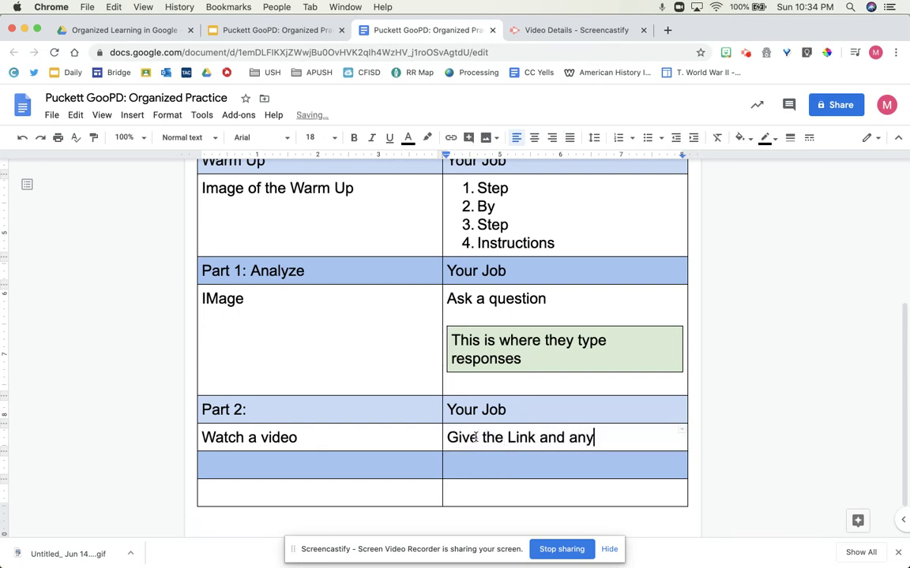
pyautogui.write(' questions')
pyautogui.press('Return')
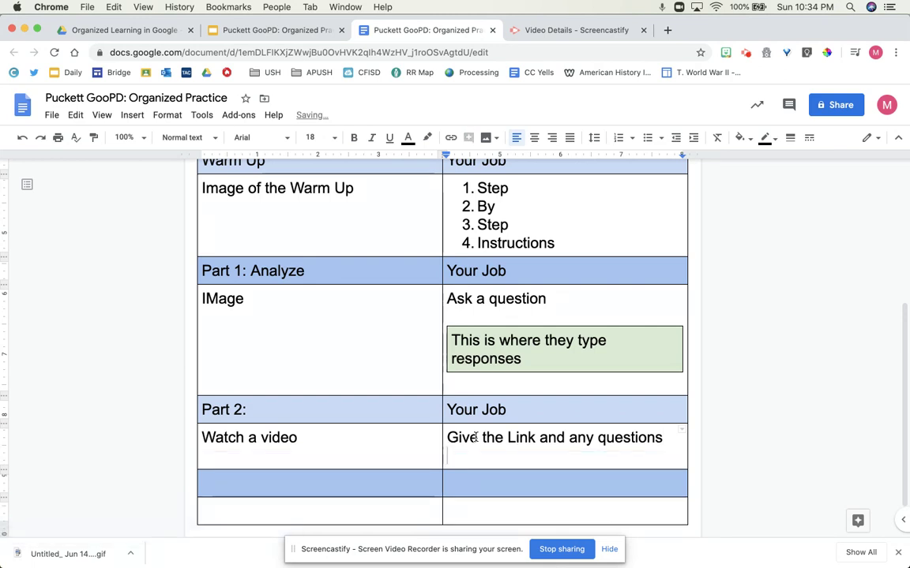
pyautogui.click(132, 116)
# - Insert a light green 1x1 response box below the Part 2 instructions
pyautogui.moveTo(182, 162)
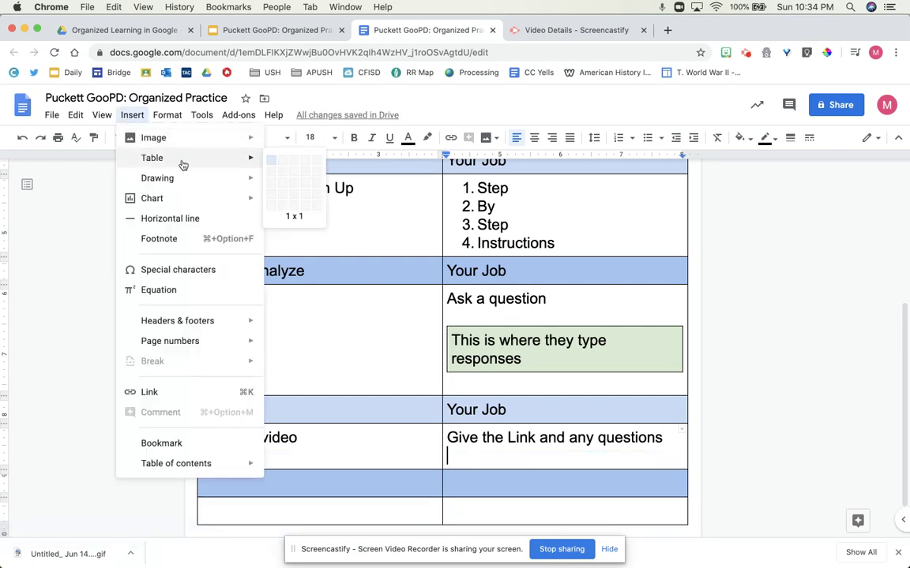
pyautogui.click(270, 162)
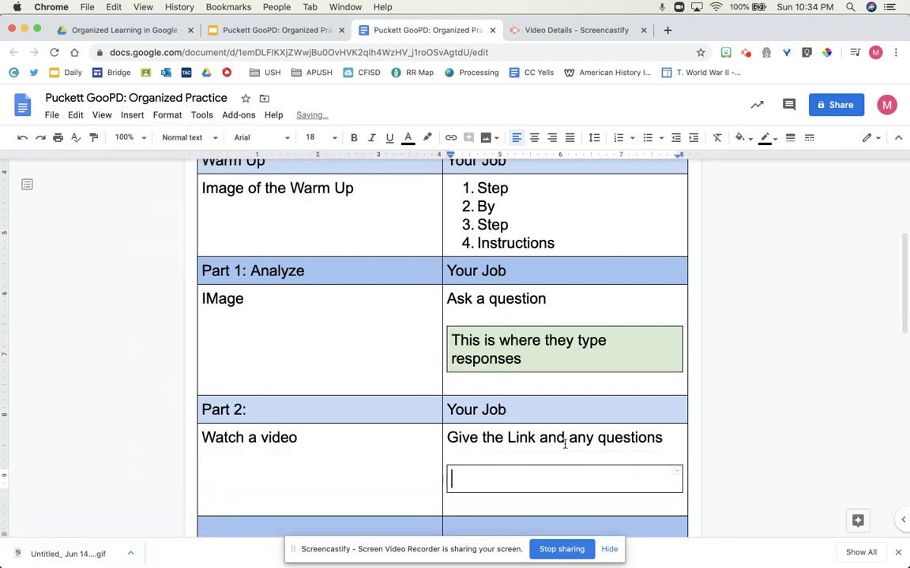
pyautogui.click(740, 138)
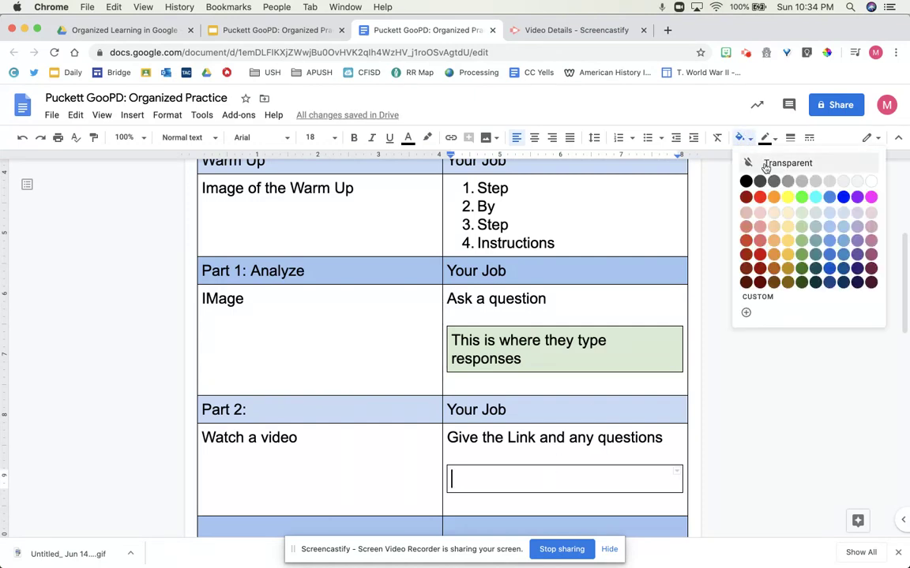
pyautogui.click(800, 215)
pyautogui.scroll(-3, 630, 433)
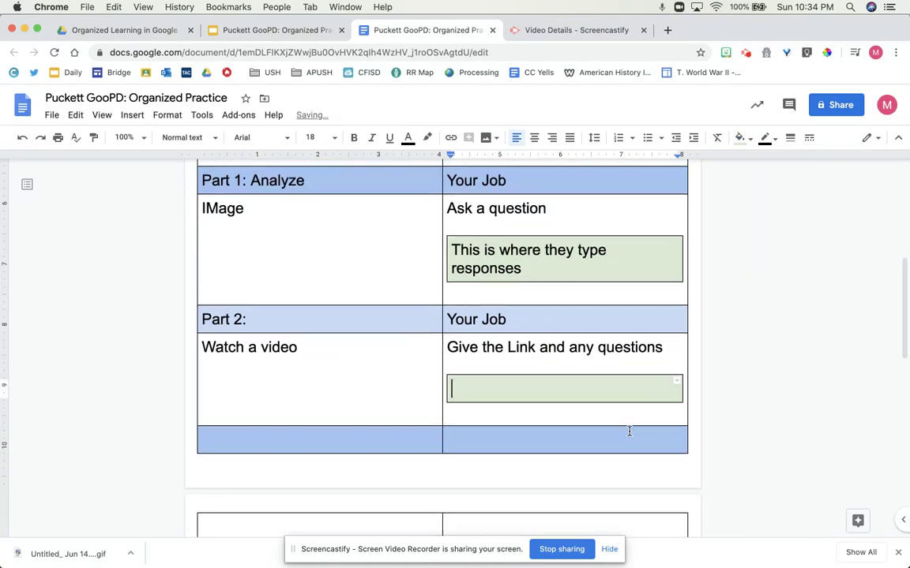
# - Label the bottom row 'Wrap Up' and 'Your Job'
pyautogui.click(371, 426)
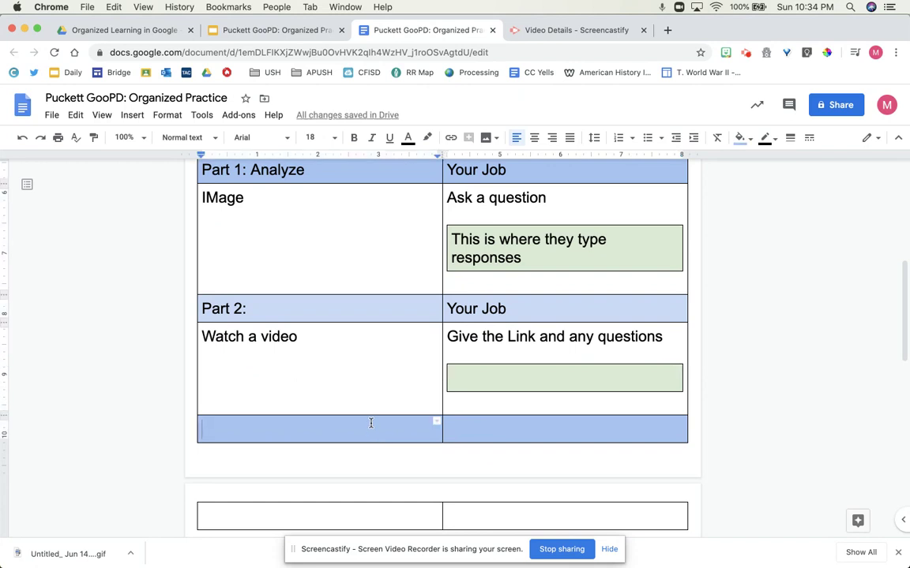
pyautogui.write('Wrap Up')
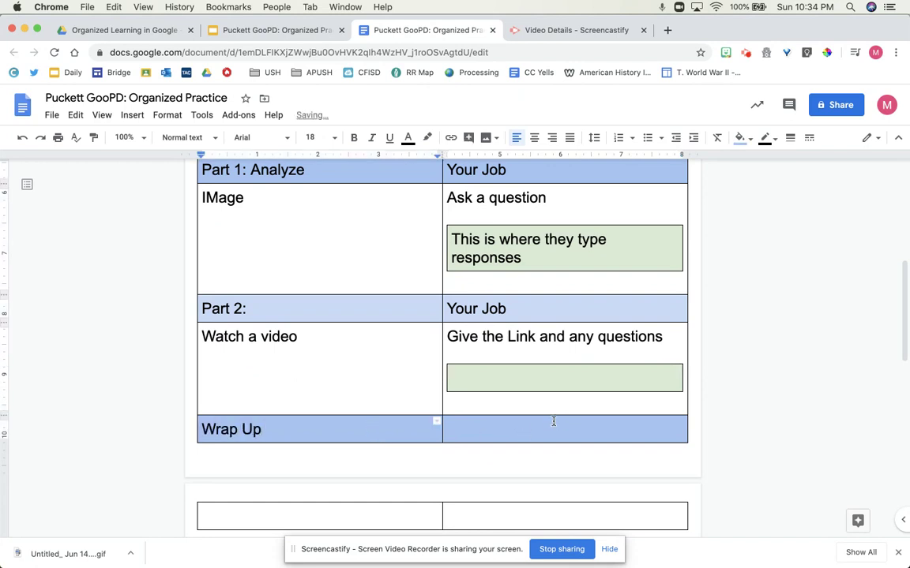
pyautogui.click(553, 423)
pyautogui.write('Ho')
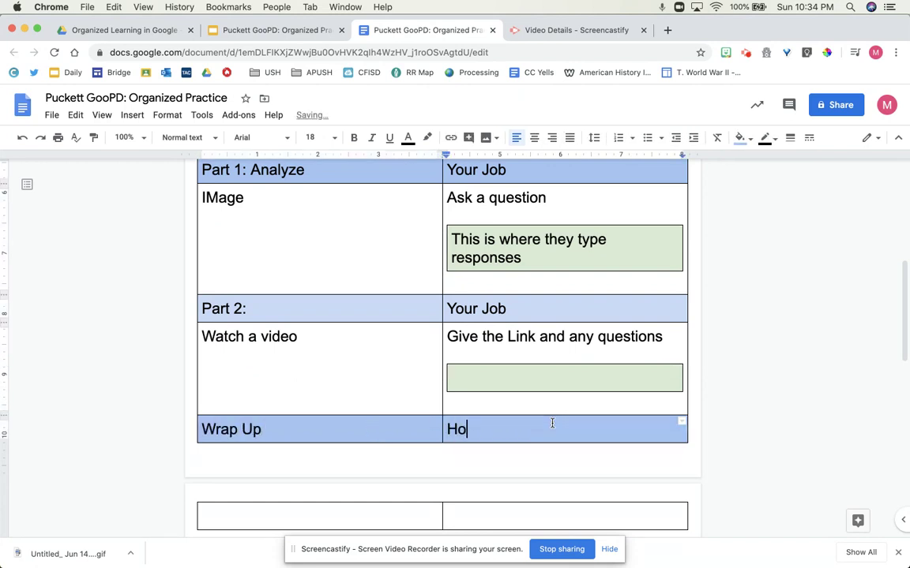
pyautogui.press('BackSpace')
pyautogui.press('BackSpace')
pyautogui.write('Your Job')
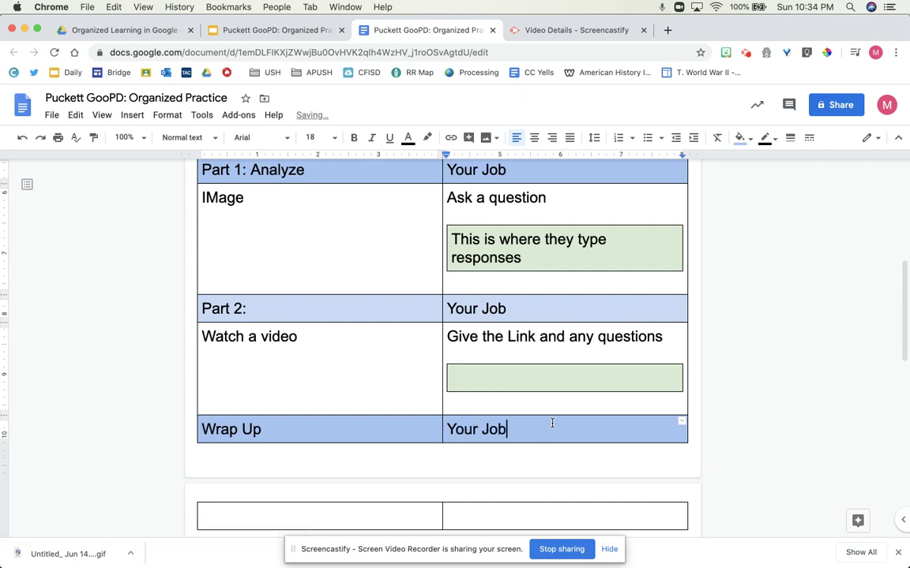
# - List 'Link to a google form', 'FlipGrid' and 'anything' on separate lines in the right cell below
pyautogui.click(464, 512)
pyautogui.write('Link to A')
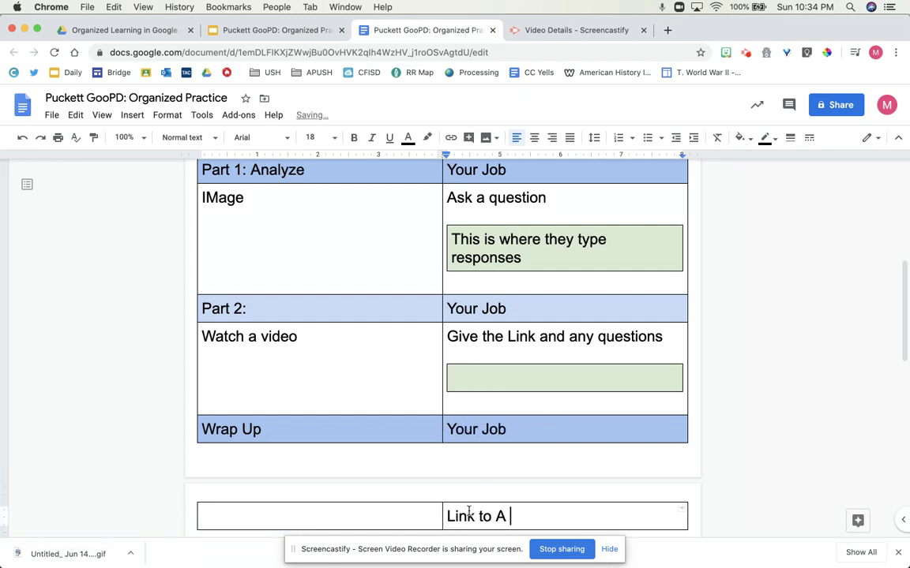
pyautogui.press('BackSpace')
pyautogui.press('BackSpace')
pyautogui.write('a google form')
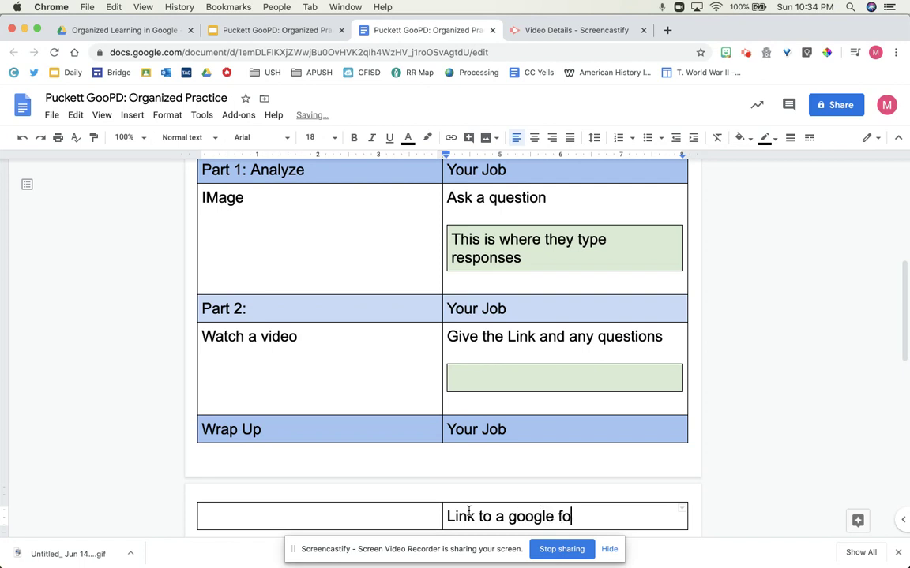
pyautogui.press('Return')
pyautogui.write('FlipGrid')
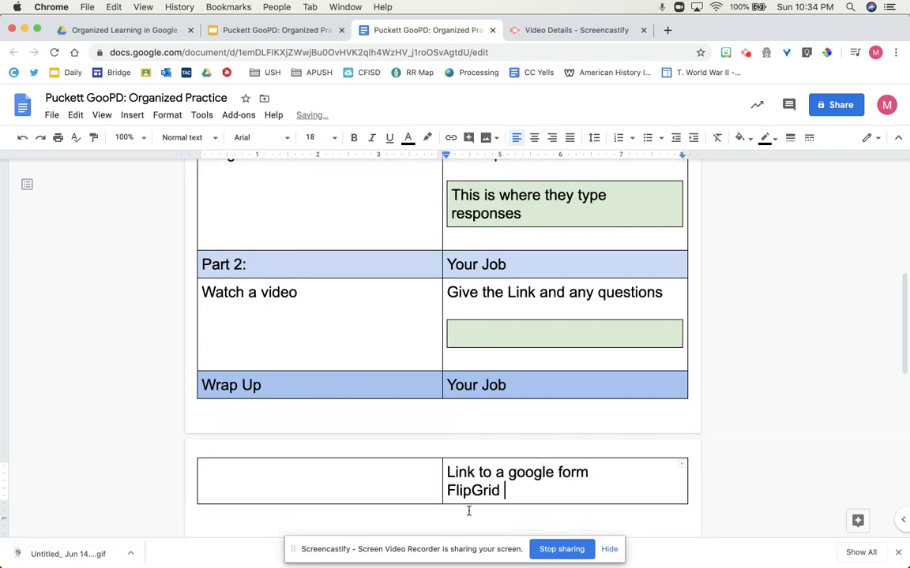
pyautogui.press('Return')
pyautogui.write('anything')
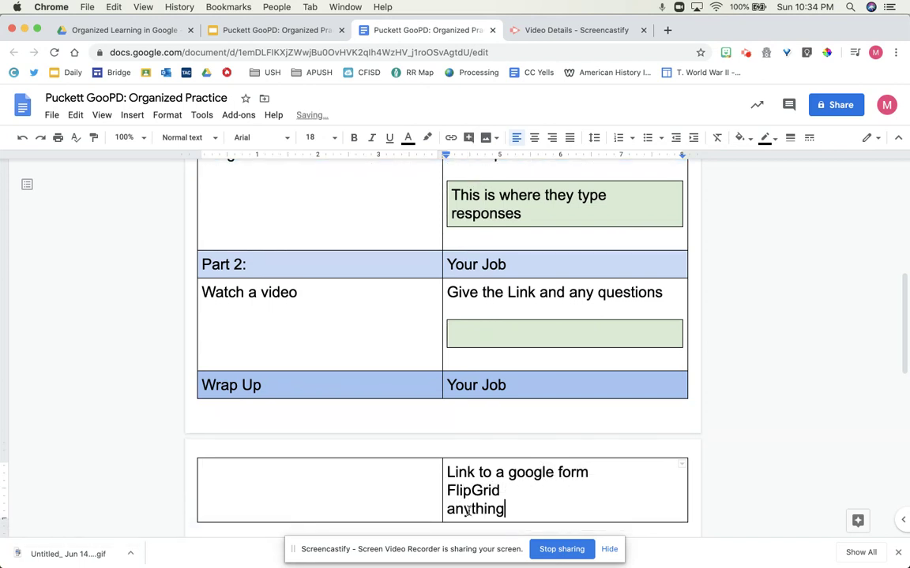
pyautogui.scroll(3, 494, 447)
pyautogui.scroll(-5, 494, 446)
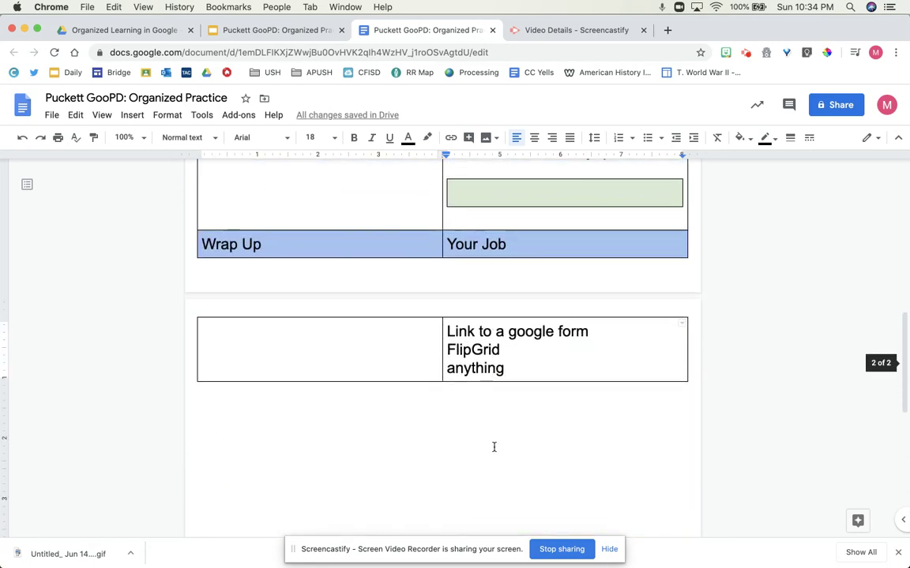
# - Add 'Did you fill out two green boxes?' below the table with a 1x1 box beneath it
pyautogui.click(675, 394)
pyautogui.press('Return')
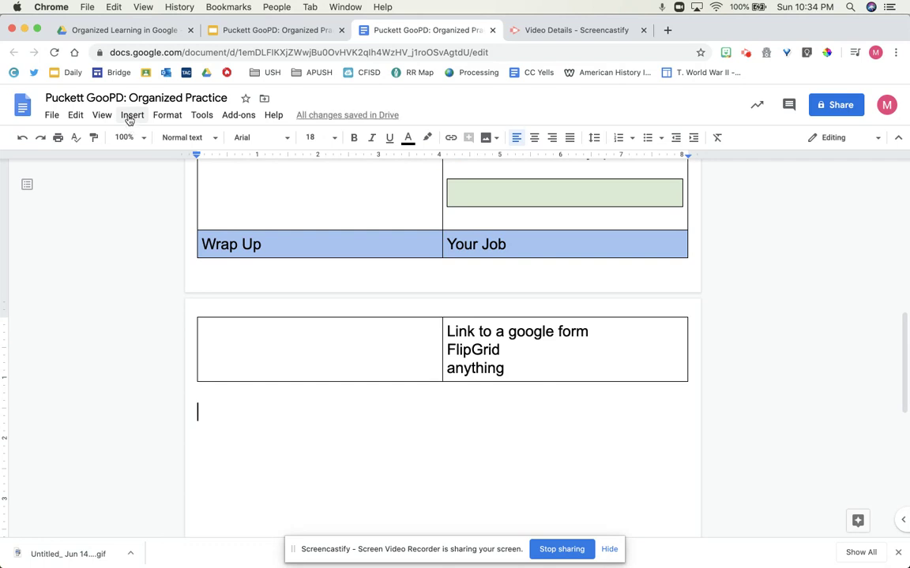
pyautogui.write('Did you fill o')
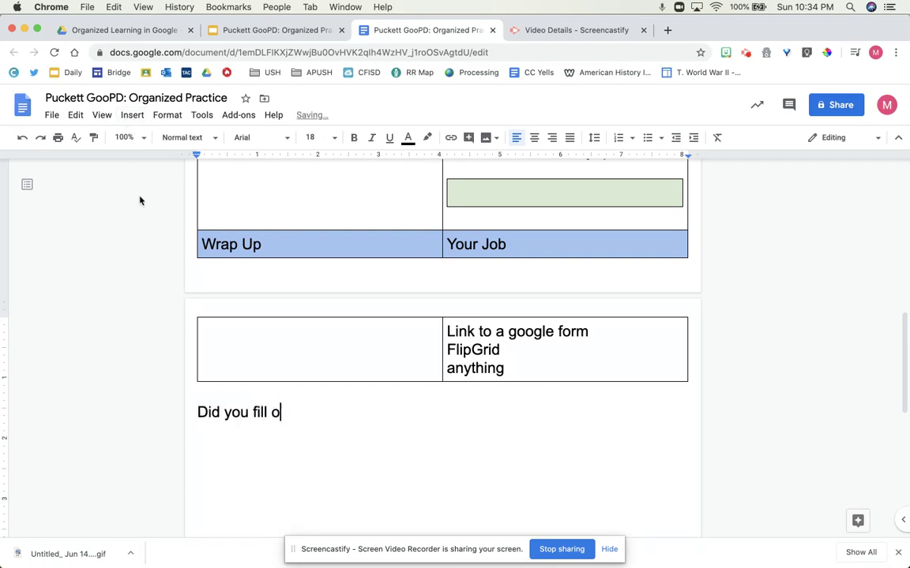
pyautogui.write('ut two green box')
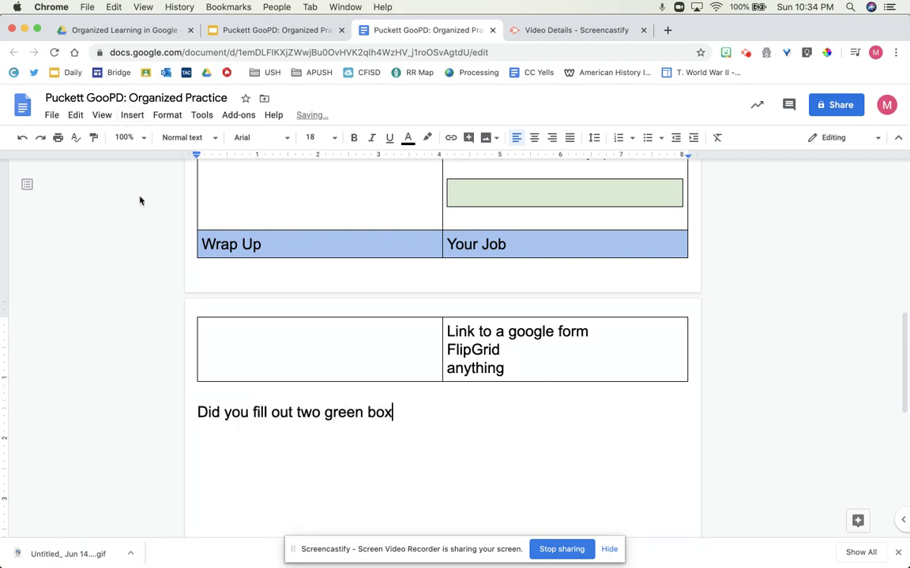
pyautogui.write('es?')
pyautogui.press('Return')
pyautogui.click(132, 114)
pyautogui.moveTo(195, 155)
pyautogui.click(270, 164)
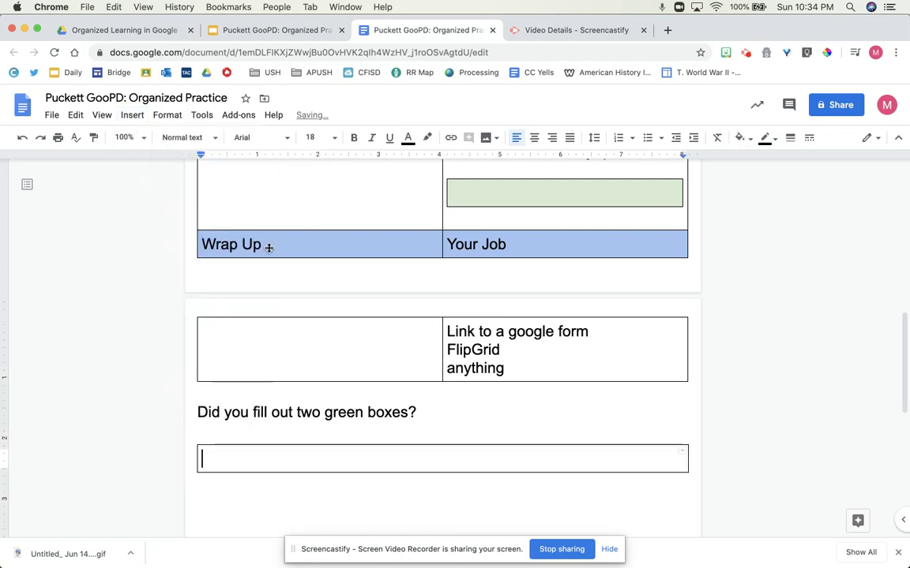
# - Extend the prompt to read 'Did you fill out two green boxes above? Initial below to confirm'
pyautogui.click(426, 414)
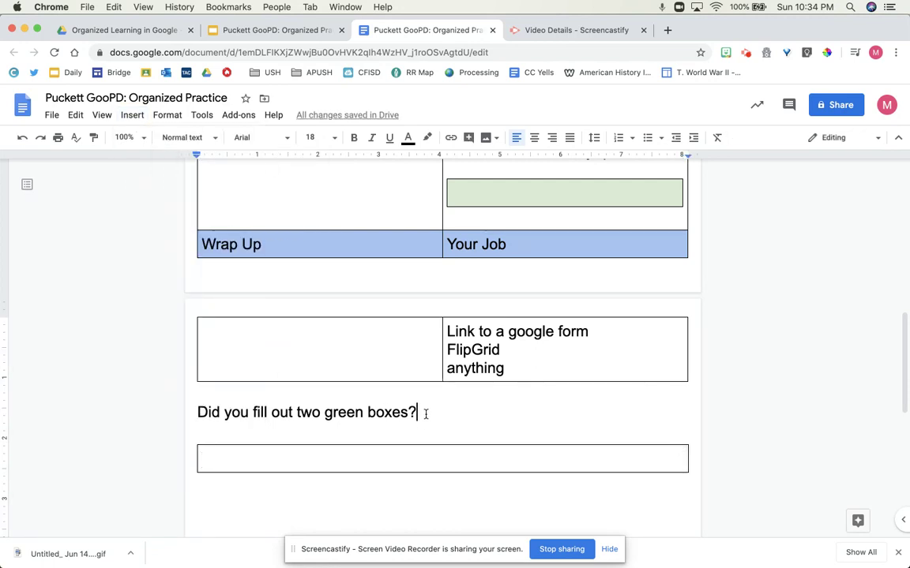
pyautogui.press('BackSpace')
pyautogui.write('aboc')
pyautogui.press('BackSpace')
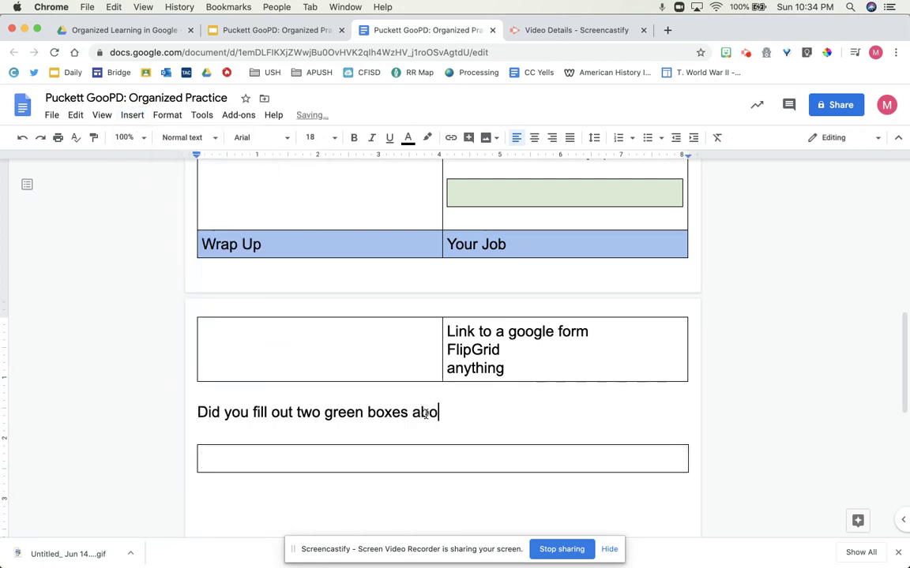
pyautogui.write('ve? Initial below if')
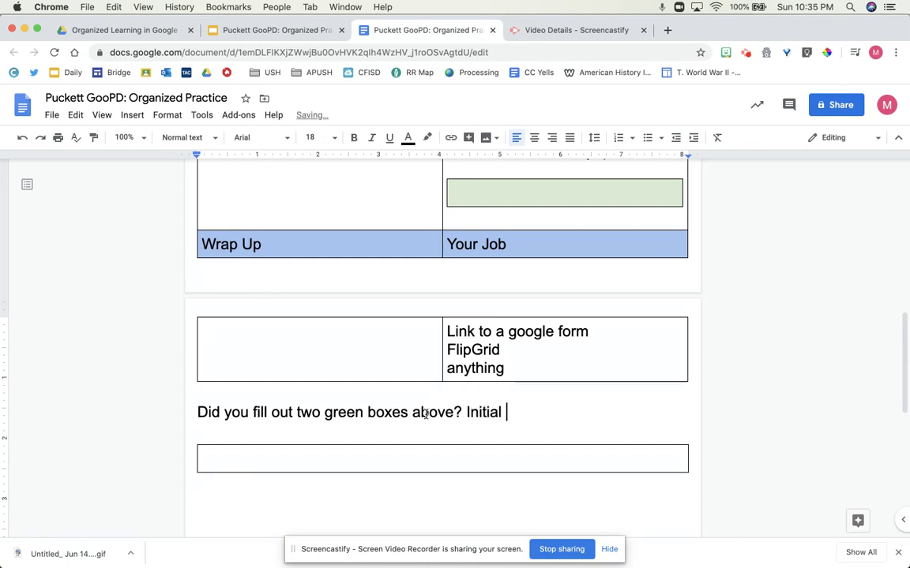
pyautogui.press('BackSpace')
pyautogui.press('BackSpace')
pyautogui.write('to confi')
pyautogui.write('rm')
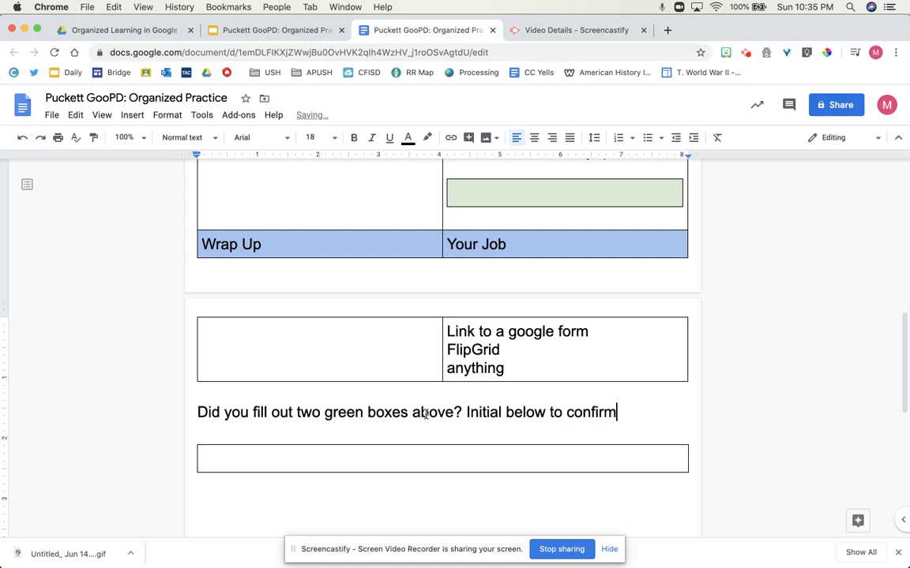
pyautogui.doubleClick(391, 454)
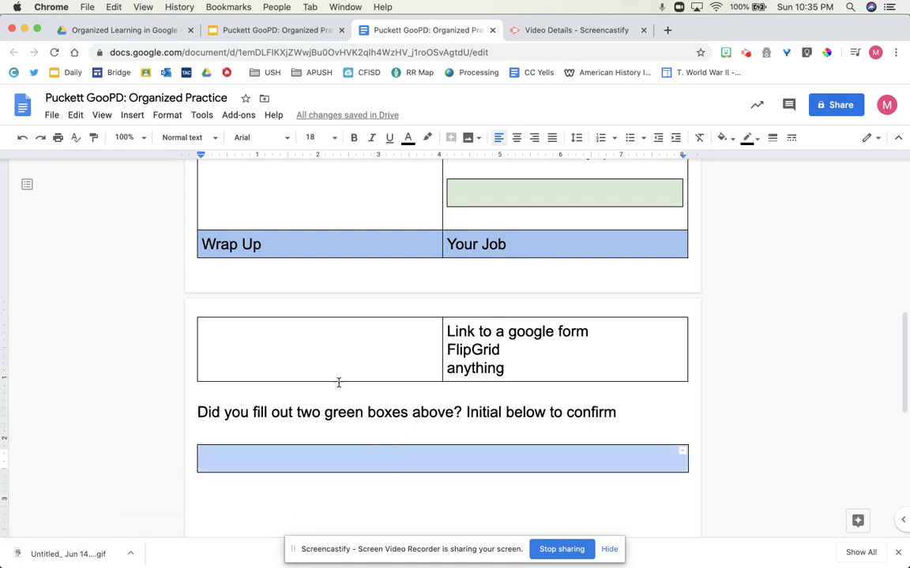
# - Fill the confirmation box light green and type sample initials inside it
pyautogui.click(723, 139)
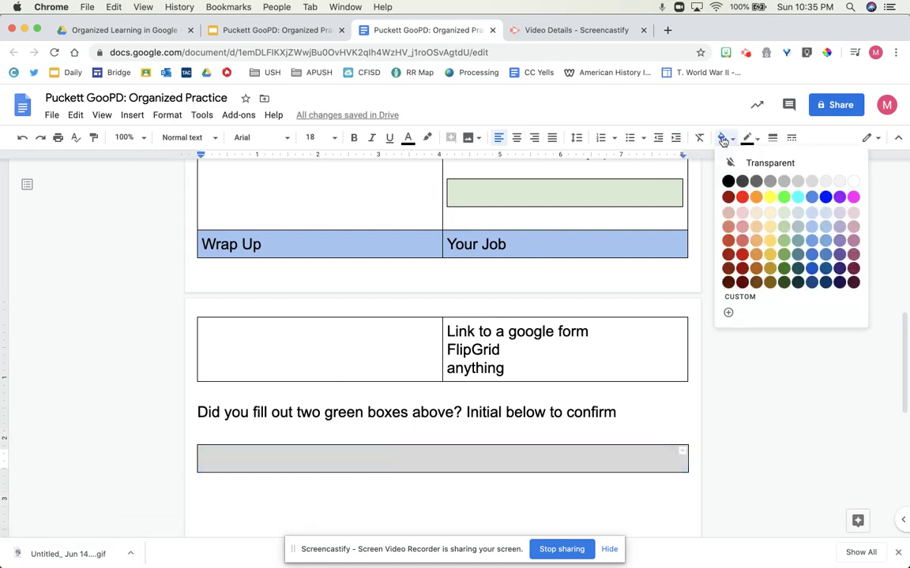
pyautogui.click(783, 213)
pyautogui.click(491, 467)
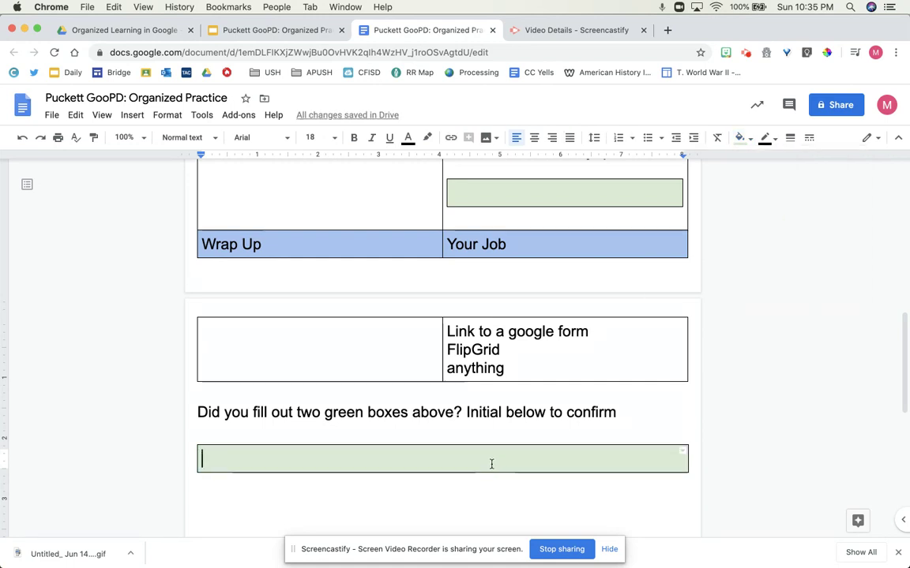
pyautogui.write('MP')
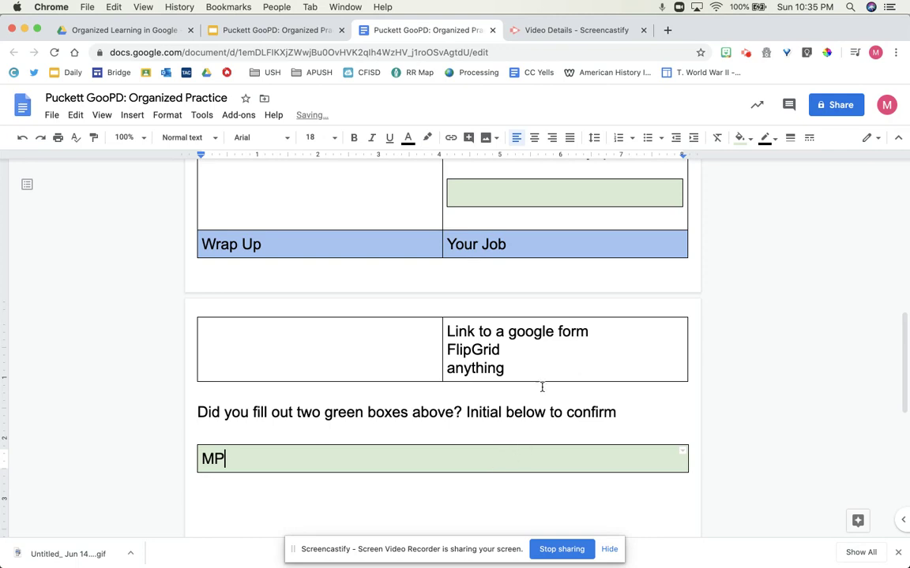
pyautogui.scroll(15, 541, 387)
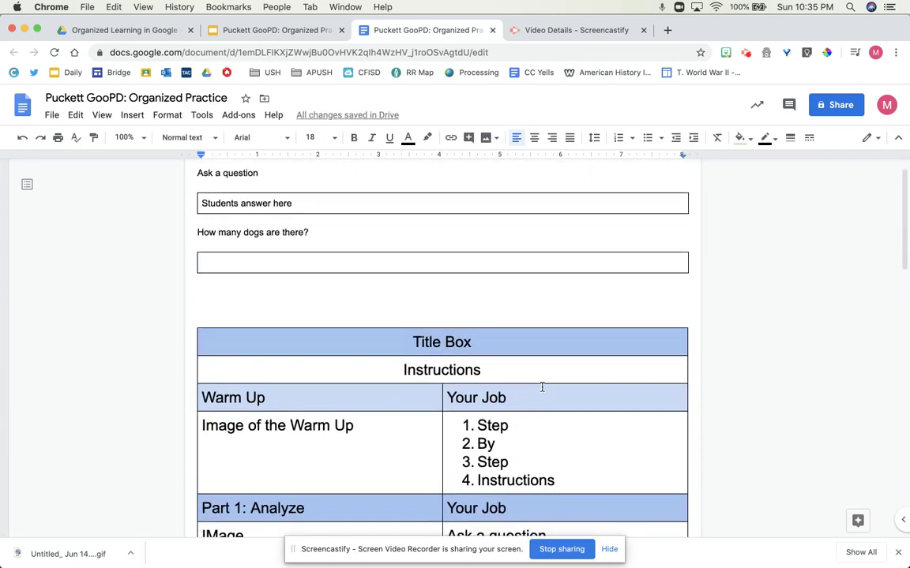
pyautogui.scroll(-15, 542, 386)
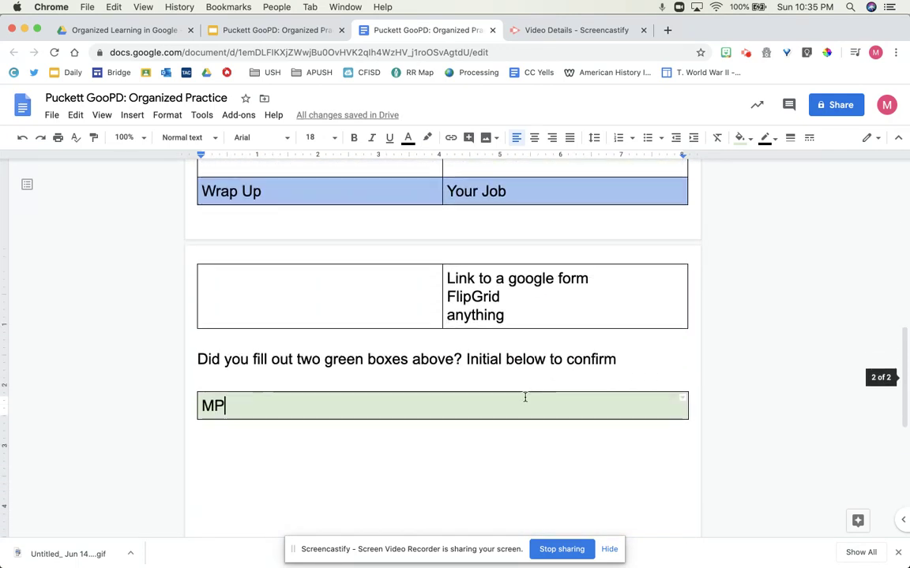